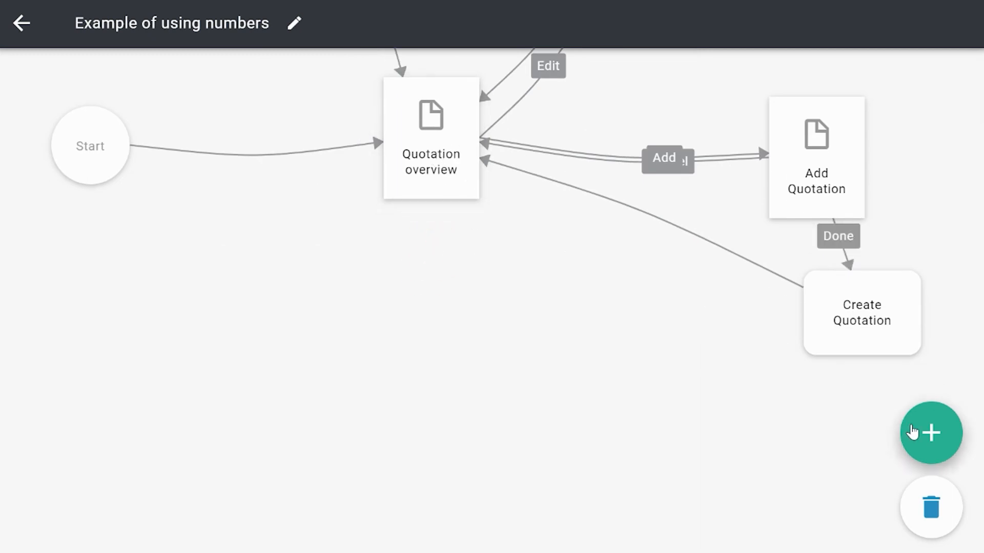
Start a new flow step from the Quotation overview page with the button text "Delete"
left_click(912, 432)
left_click(435, 176)
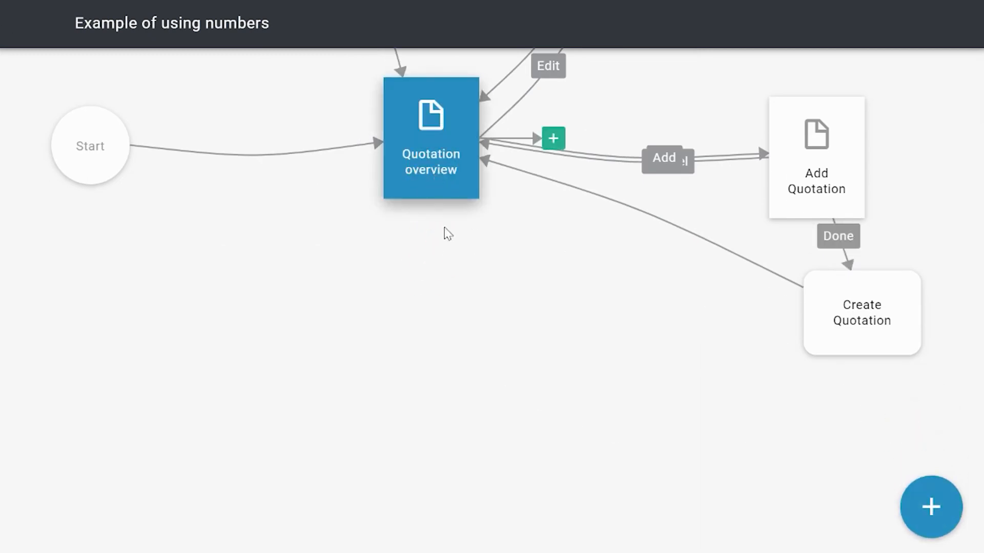
left_click(547, 145)
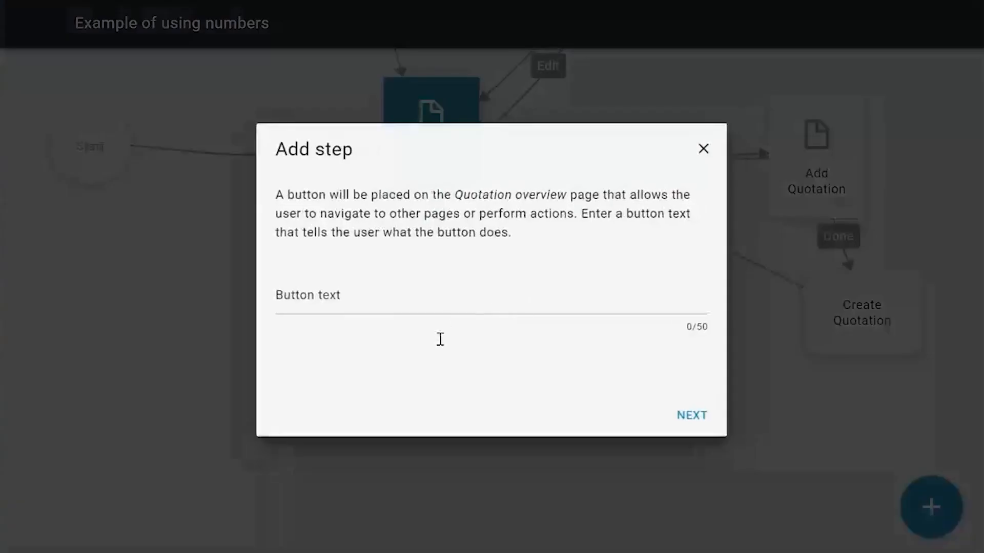
left_click(383, 304)
type("Delete")
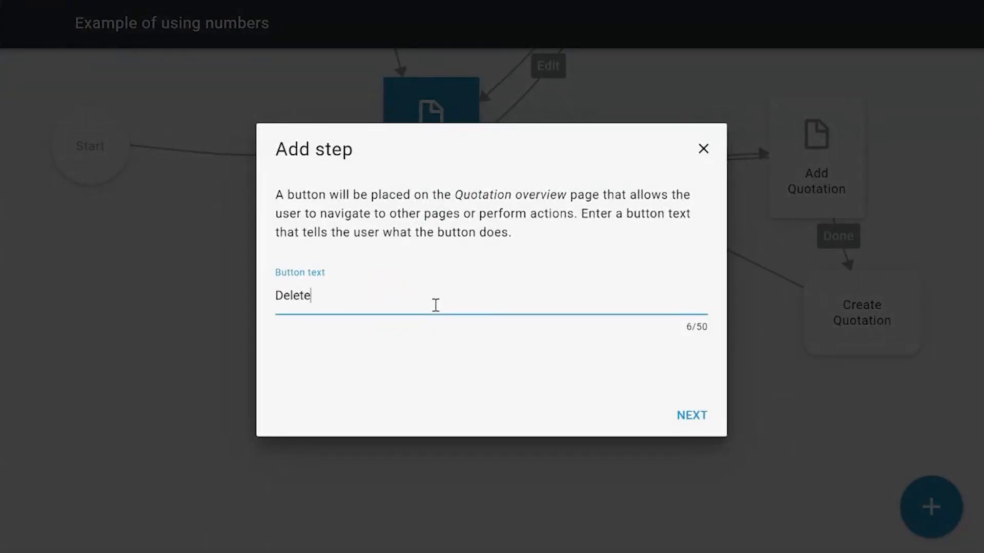
left_click(688, 425)
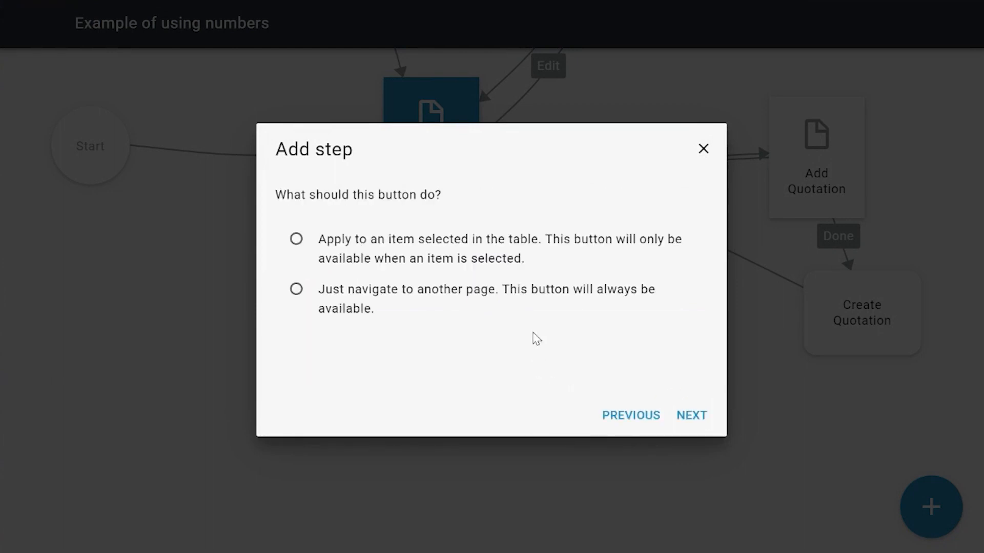
Make the Delete button apply to an item selected in the table, with no additional rule
left_click(365, 246)
left_click(686, 414)
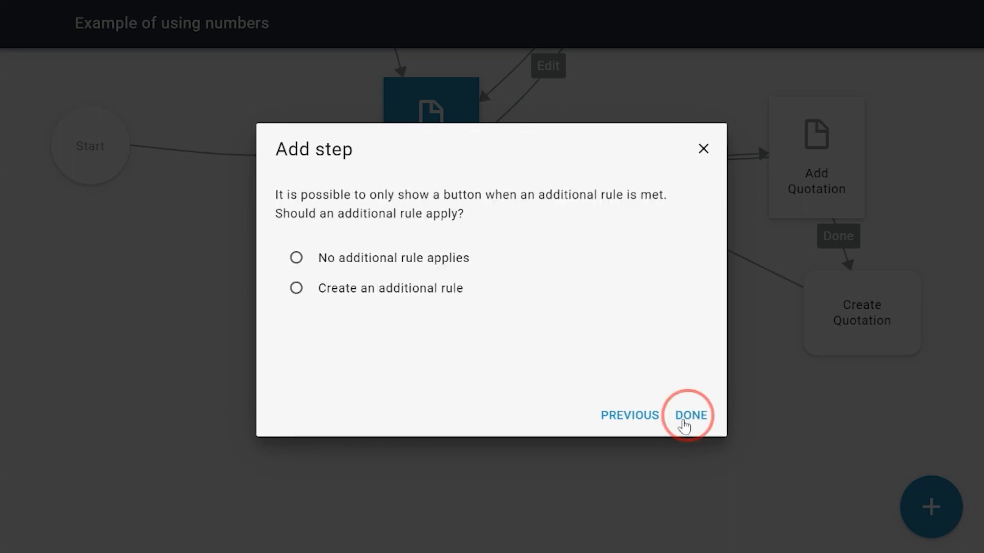
left_click(375, 267)
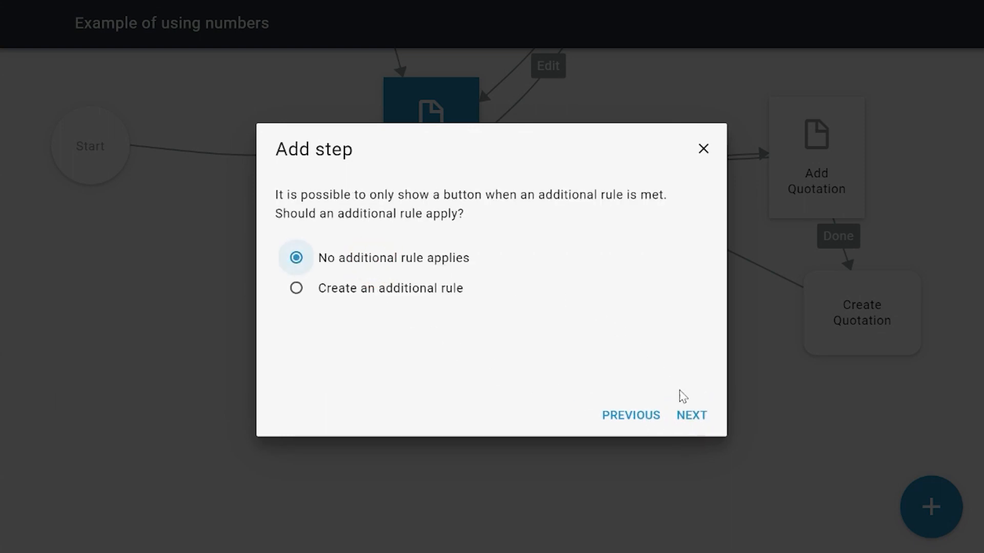
left_click(691, 416)
left_click(690, 416)
left_click(395, 241)
left_click(683, 415)
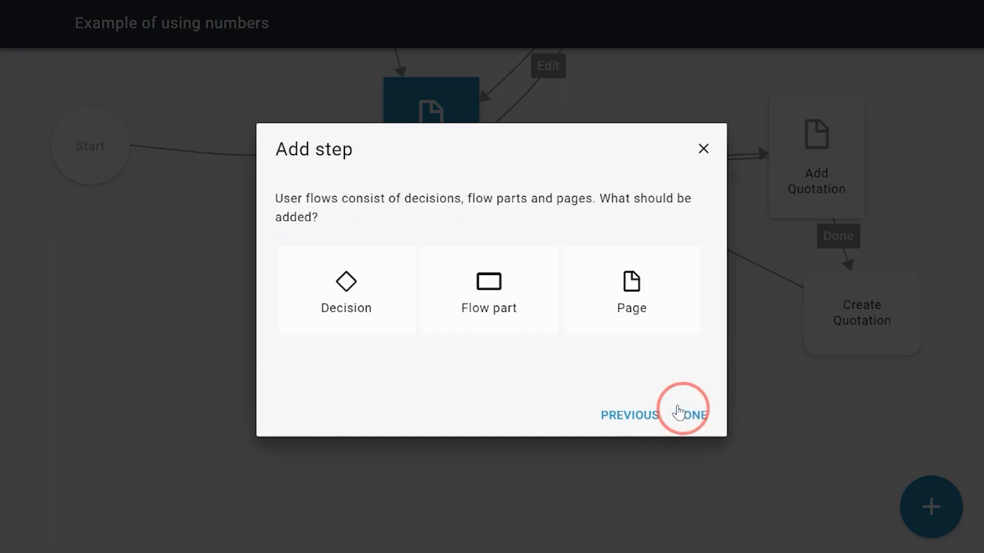
Add a page named "Confirmation page" as the button's target and place it below and to the left of Quotation overview
left_click(622, 289)
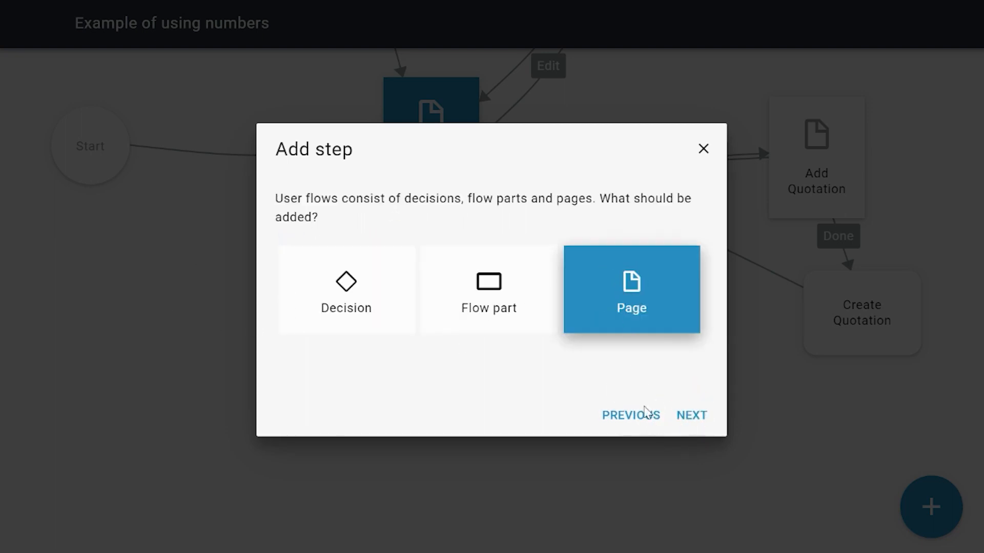
left_click(690, 415)
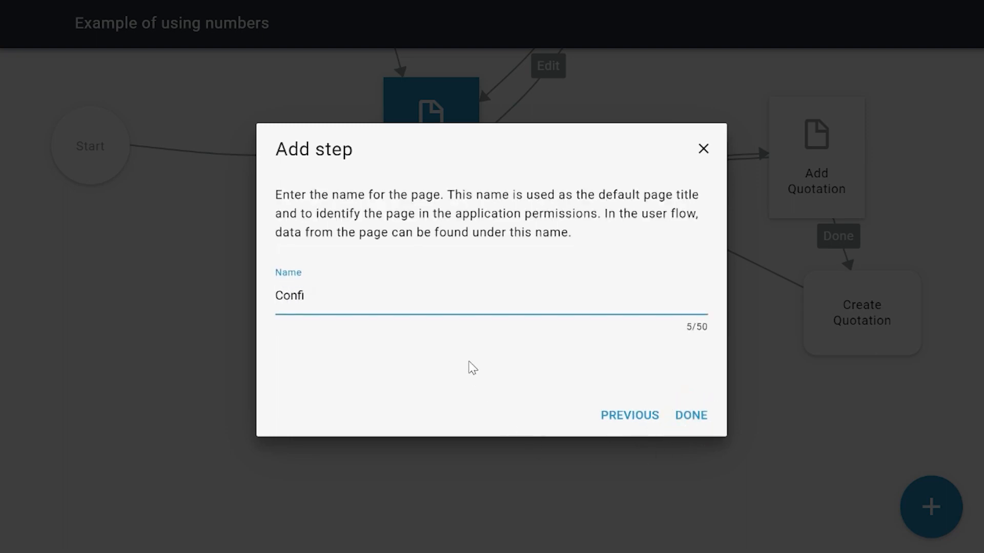
type("Confirmation page")
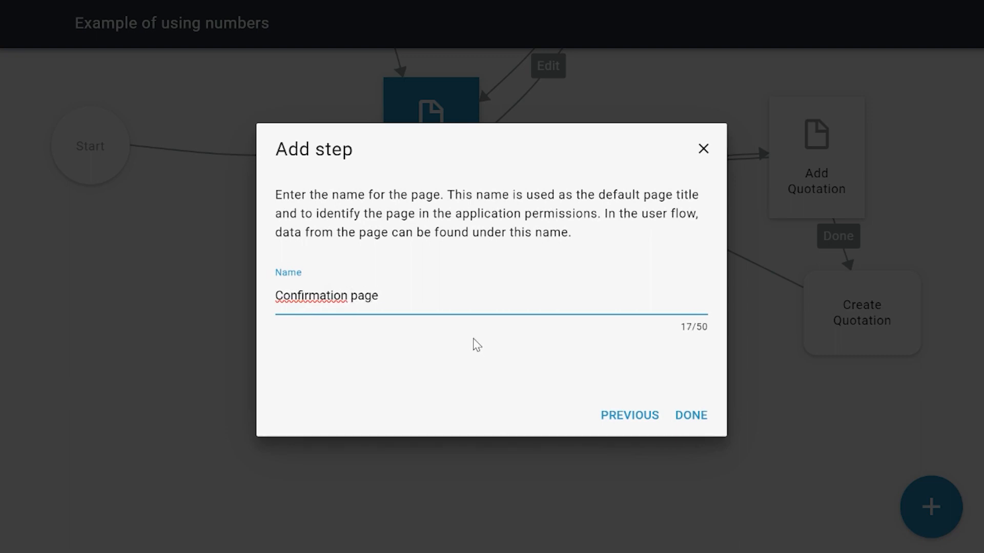
left_click(691, 424)
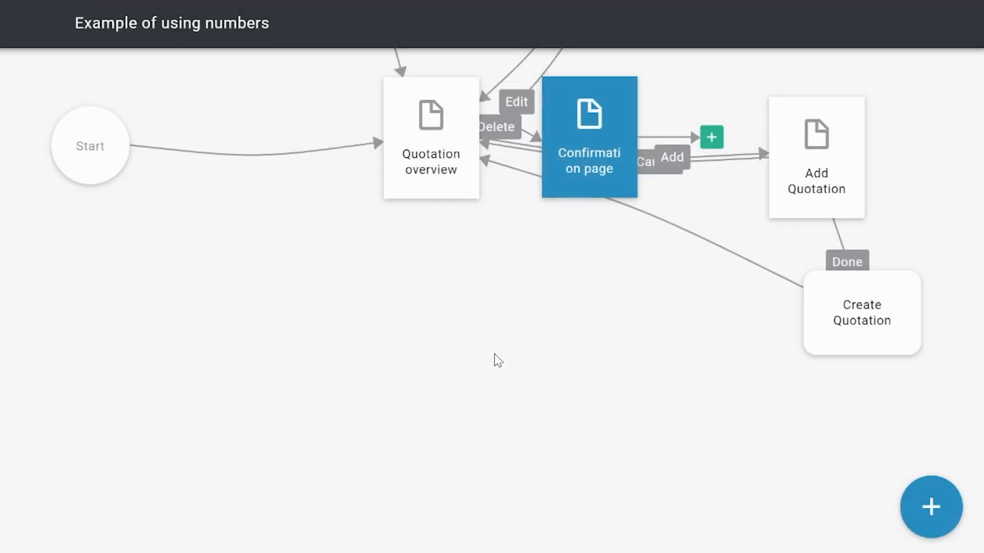
left_click_drag(580, 184, 269, 308)
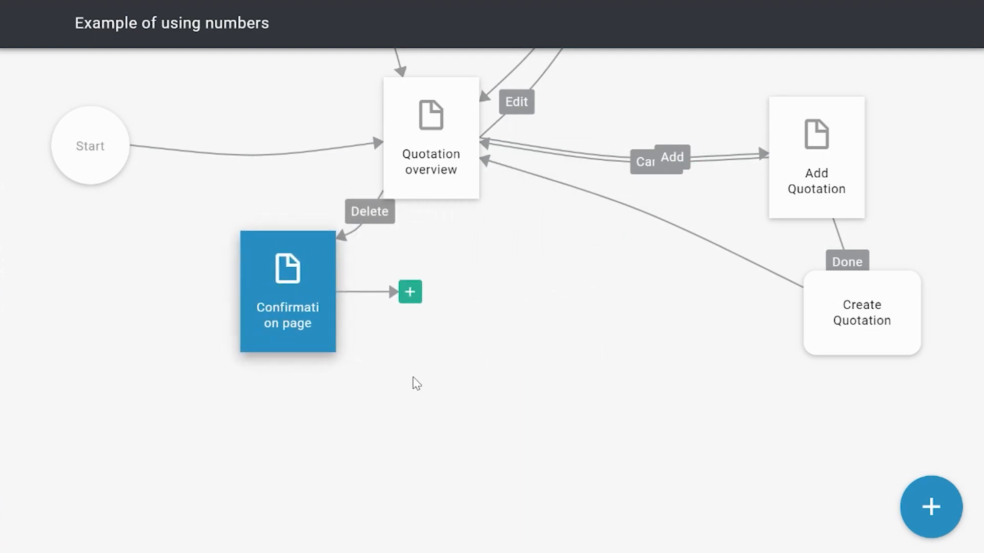
left_click(414, 378)
Add stacked text to the Confirmation page reading "Please check the checkbox to confirm you want to delete this item."
double_click(306, 322)
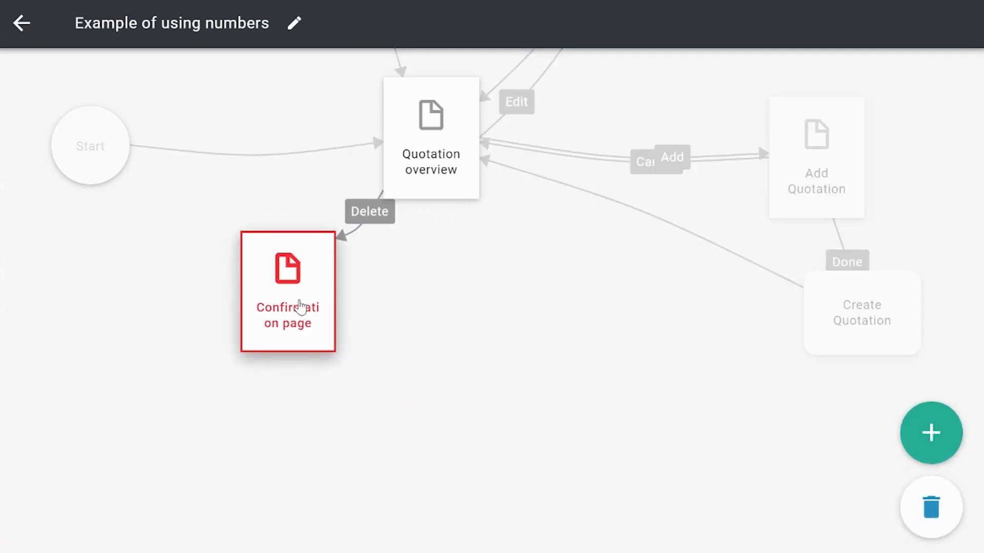
left_click(490, 154)
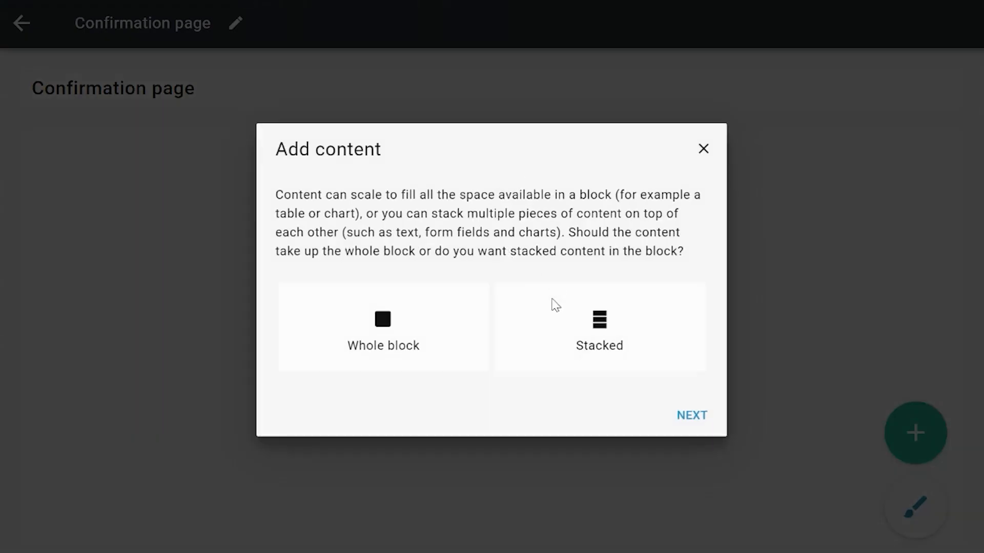
left_click(615, 361)
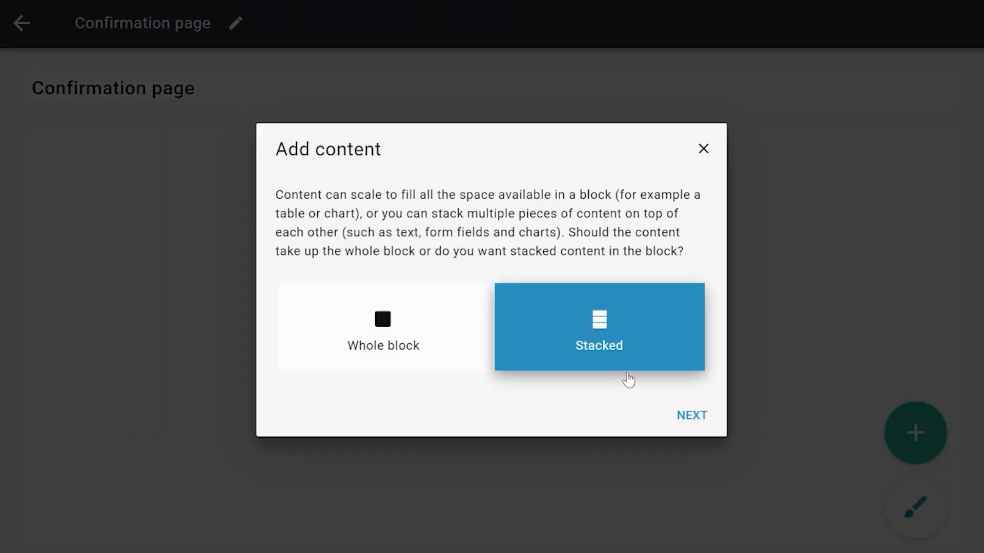
left_click(691, 416)
left_click(523, 298)
left_click(690, 413)
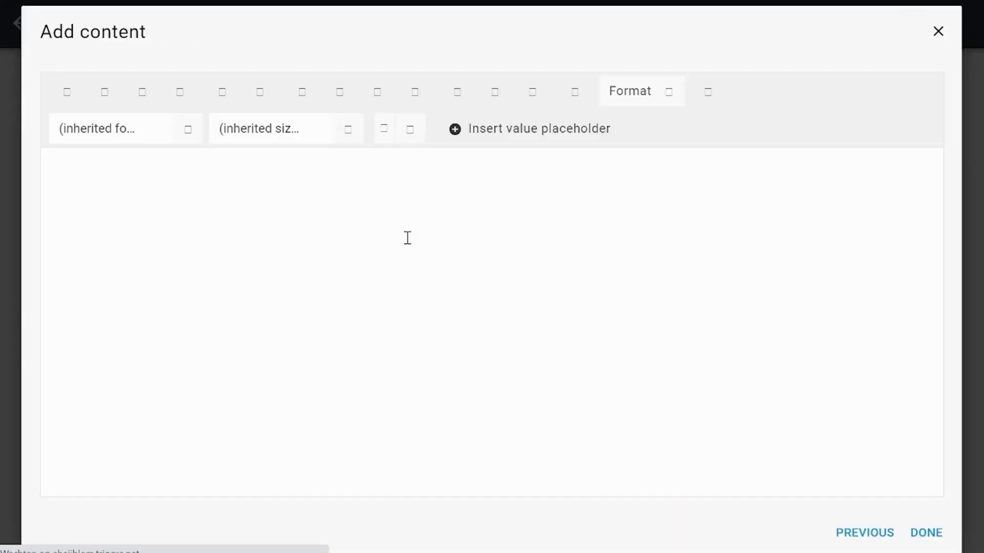
type("Please check the chec")
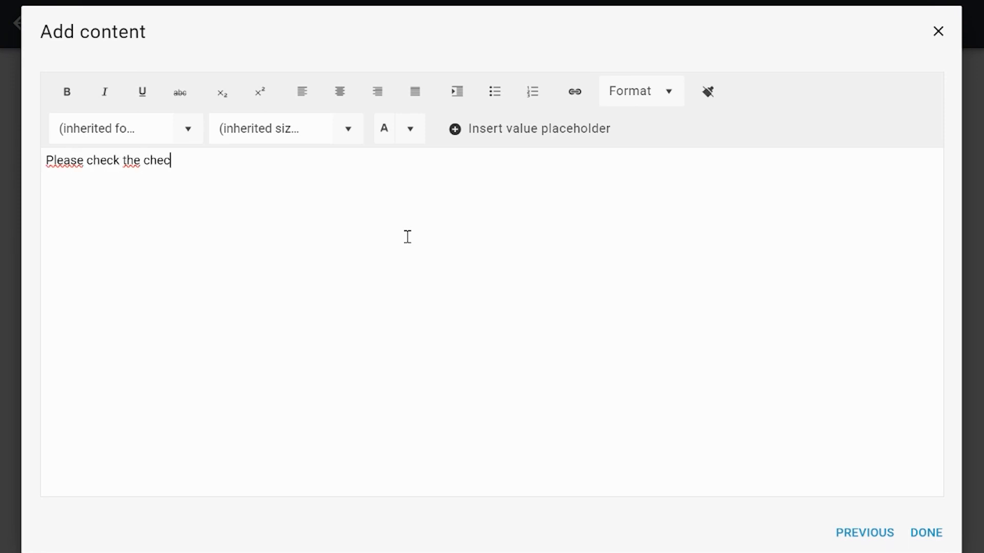
type("kbox to confirm you want to delete this item")
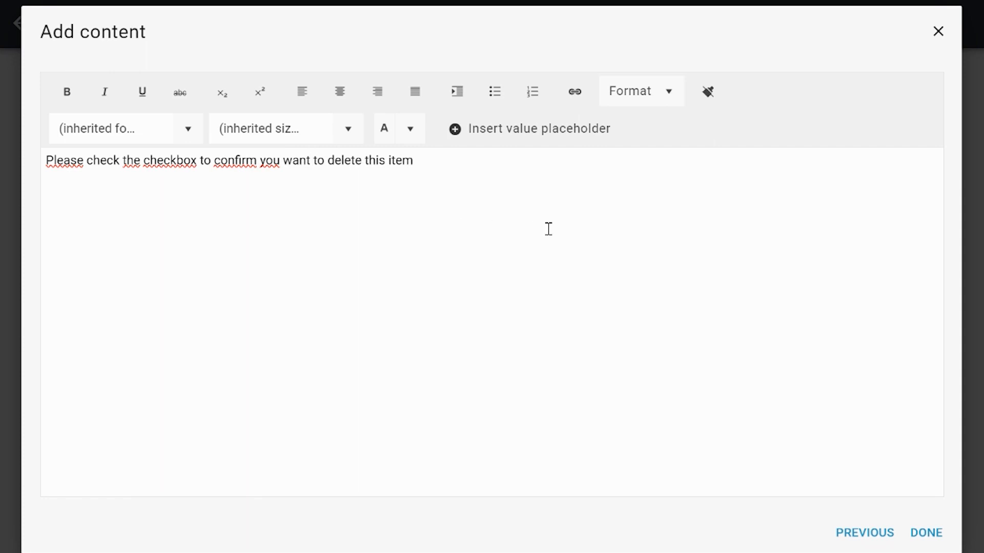
left_click(926, 533)
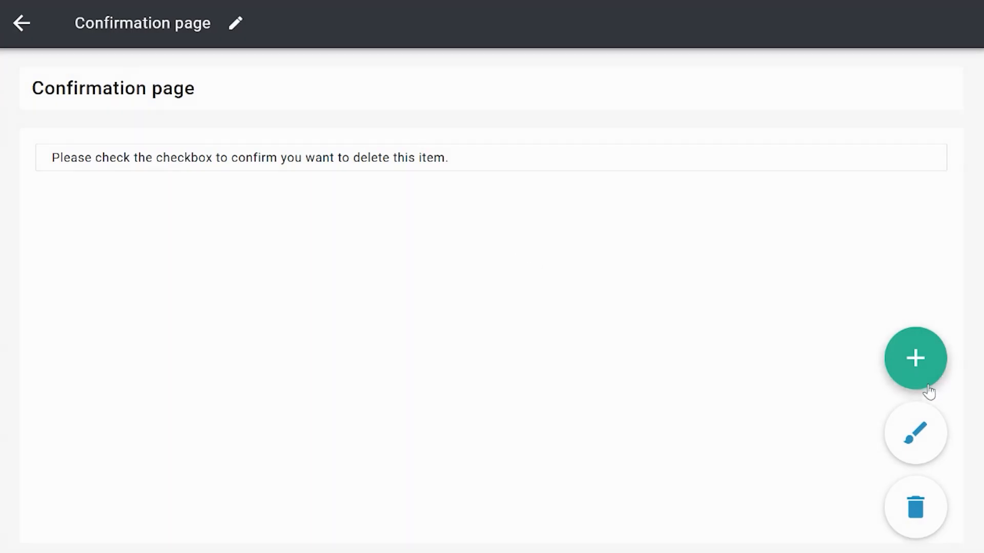
Add one form field of the True or false type below the text on the Confirmation page
left_click(920, 366)
left_click(493, 201)
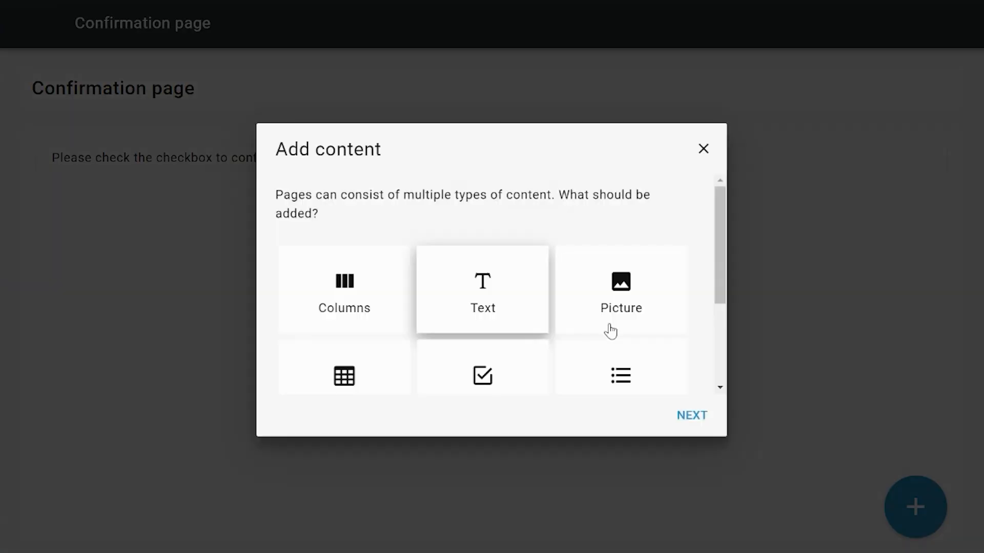
left_click(527, 358)
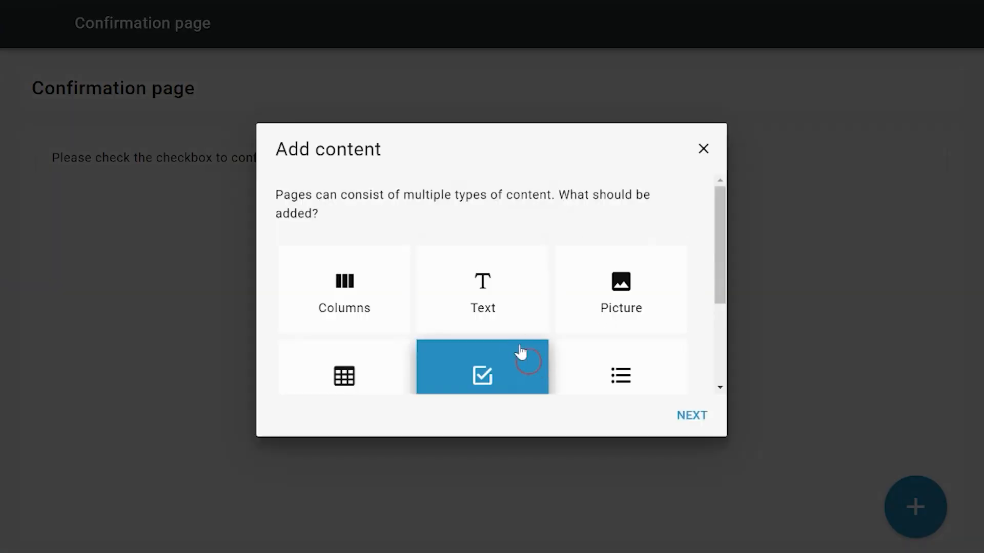
scroll(546, 322, "down", 2)
left_click(691, 417)
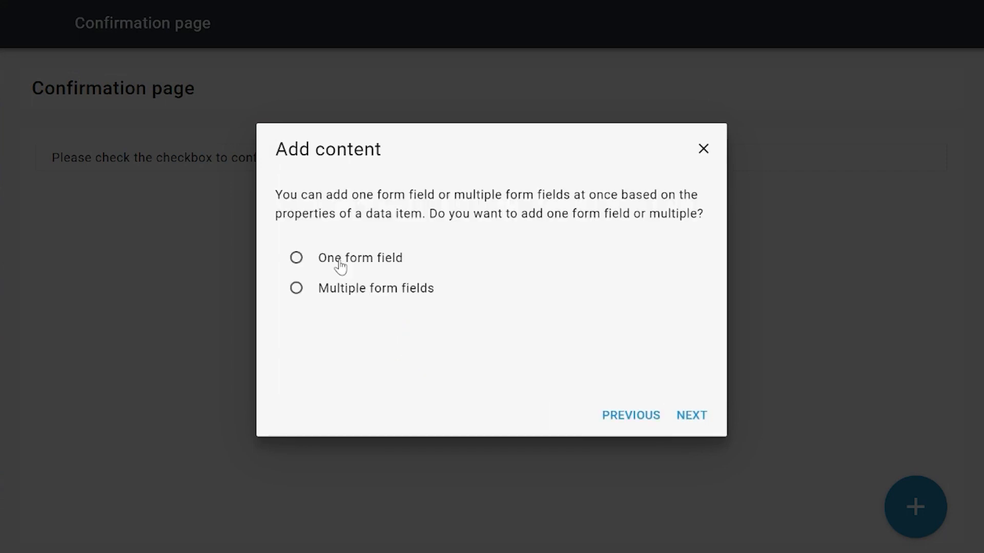
left_click(337, 263)
left_click(682, 415)
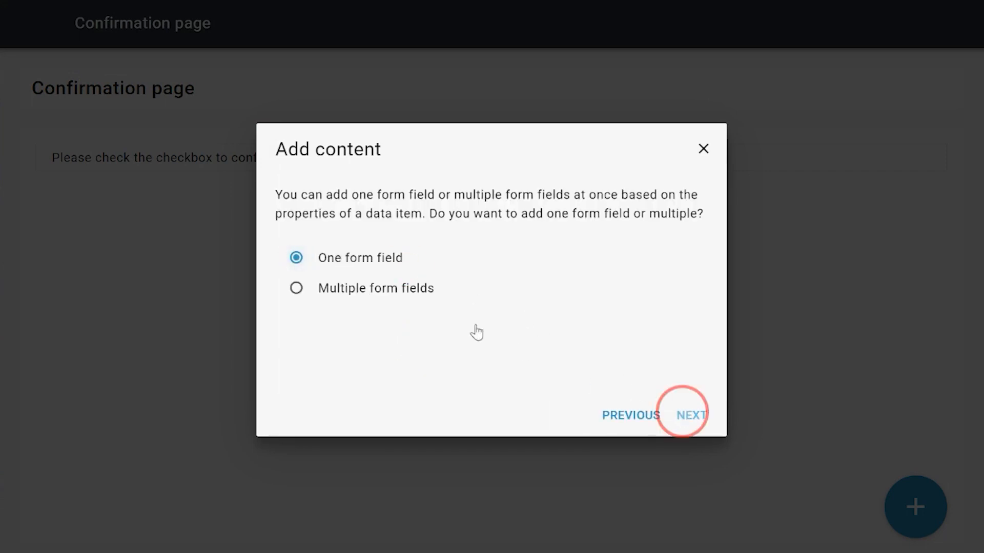
left_click(383, 365)
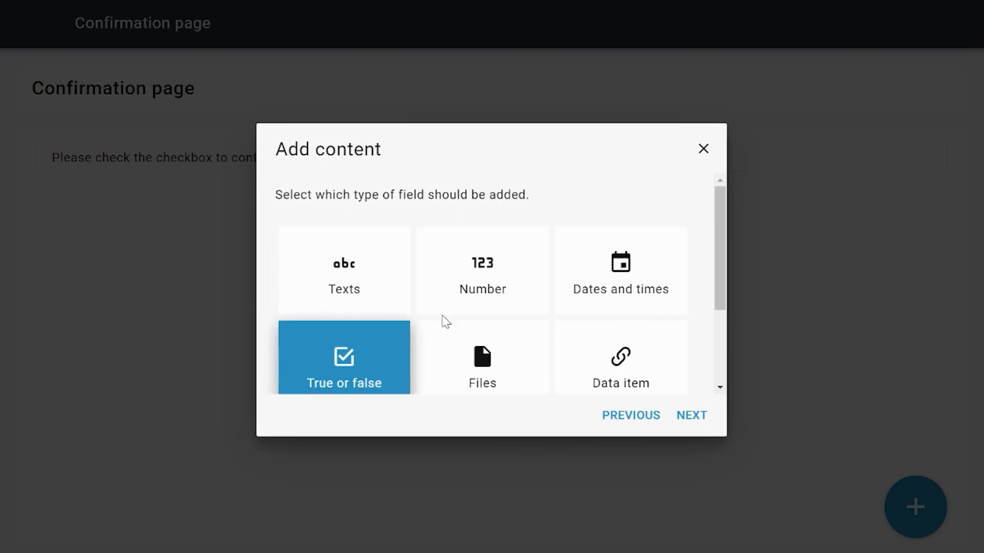
left_click(687, 415)
Label the form field "Yes, I'm sure"
left_click(464, 253)
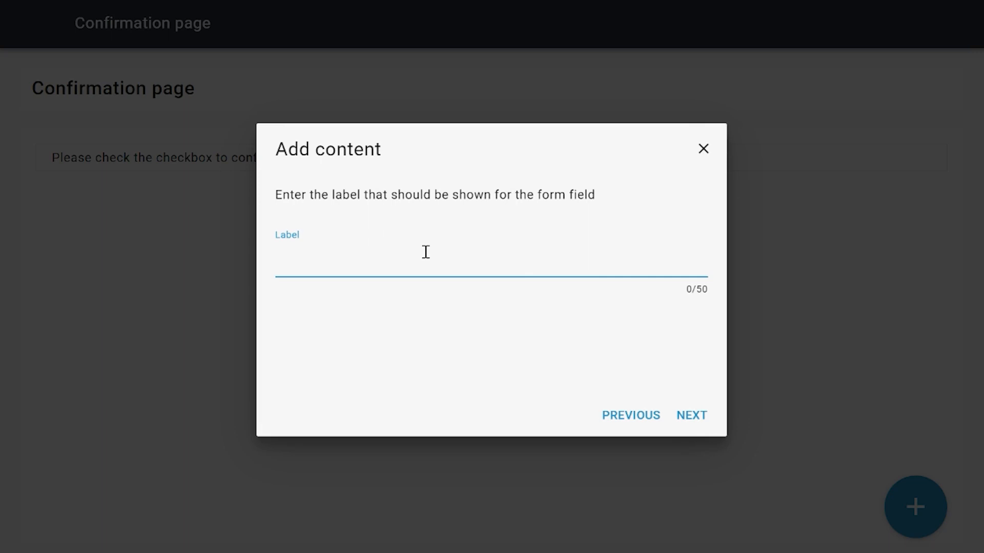
type("es, I'm sure")
left_click(698, 423)
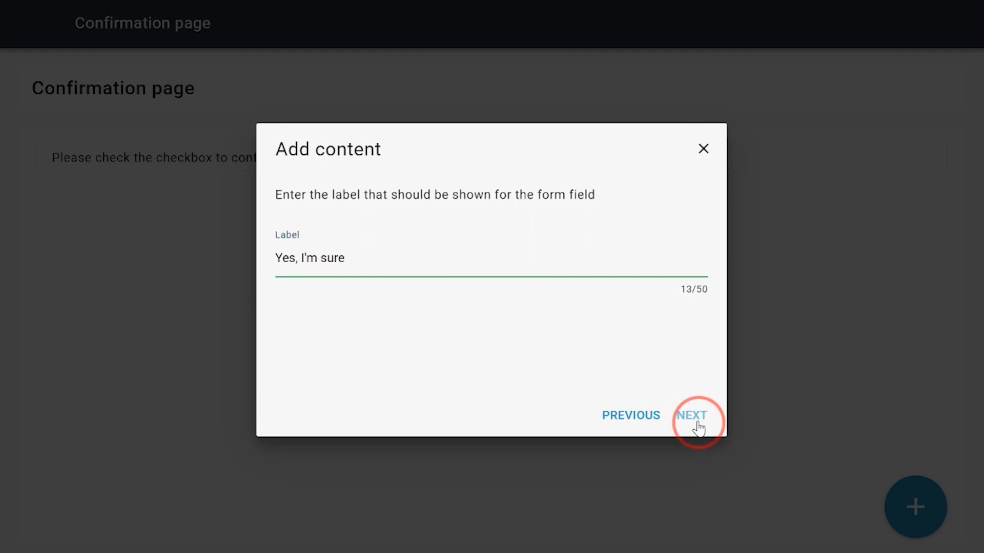
left_click(701, 417)
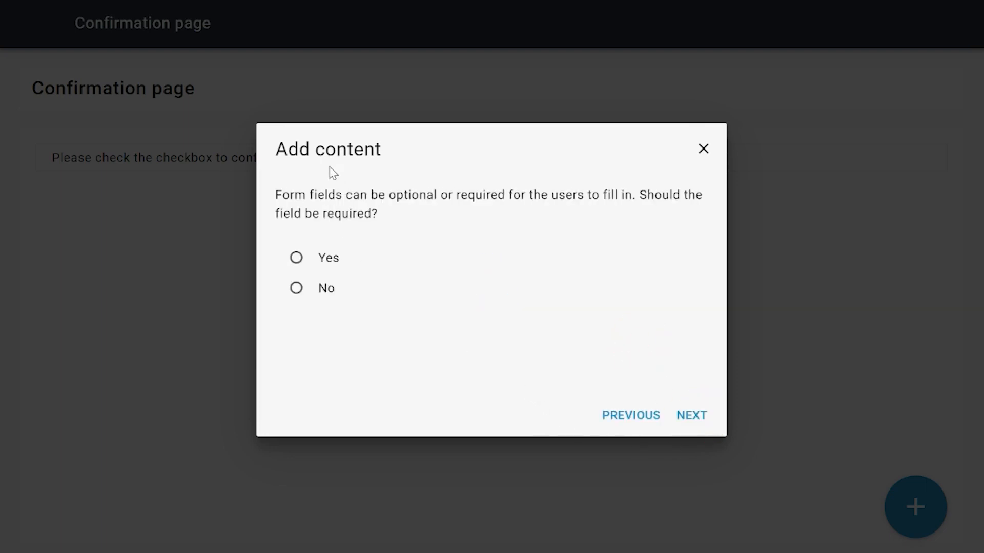
Make the checkbox field required, without prefill or validation rule, and finish adding content
left_click(327, 261)
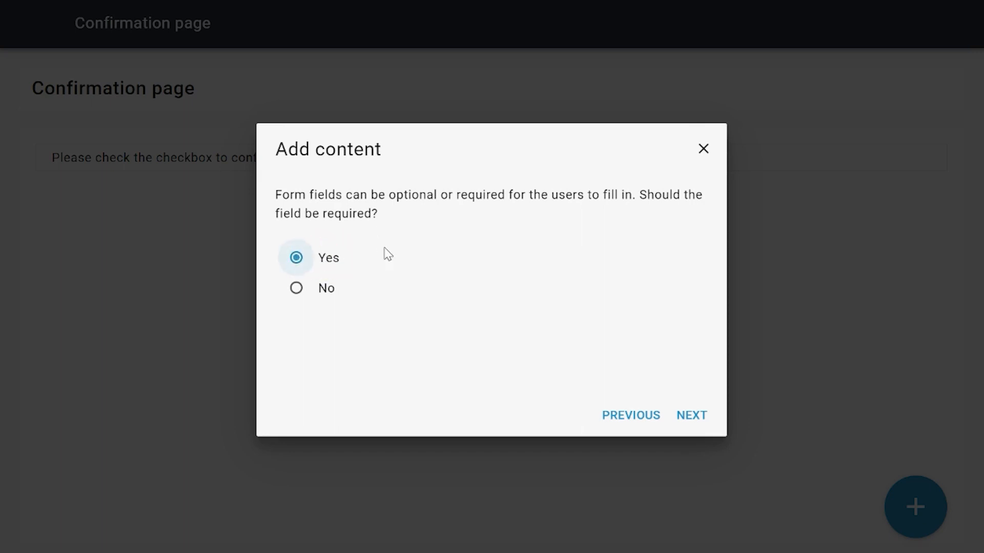
left_click(696, 421)
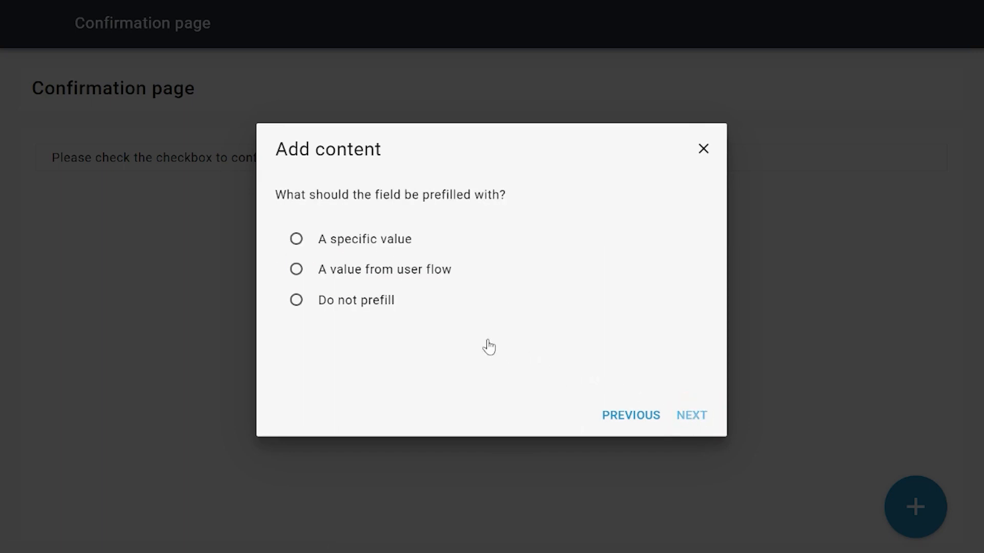
left_click(353, 308)
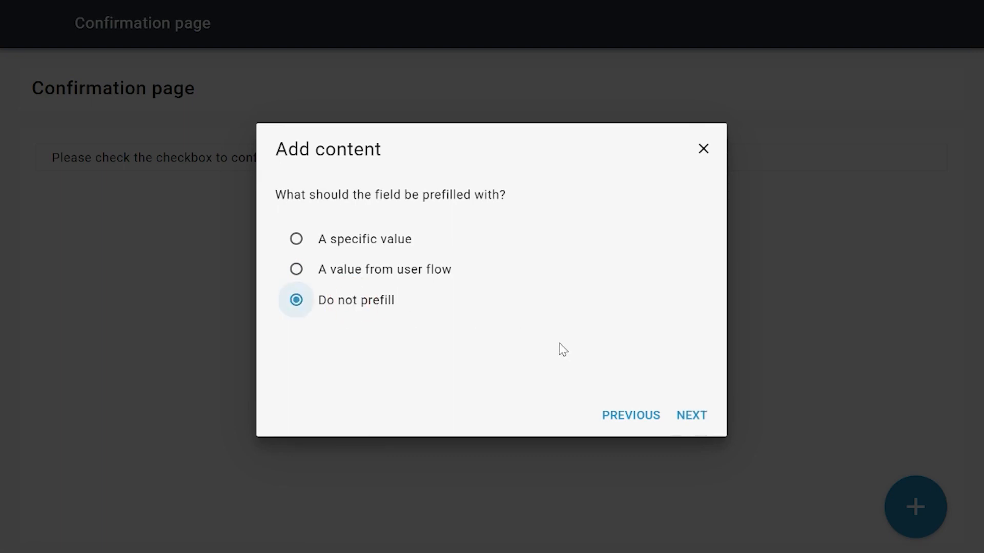
left_click(687, 416)
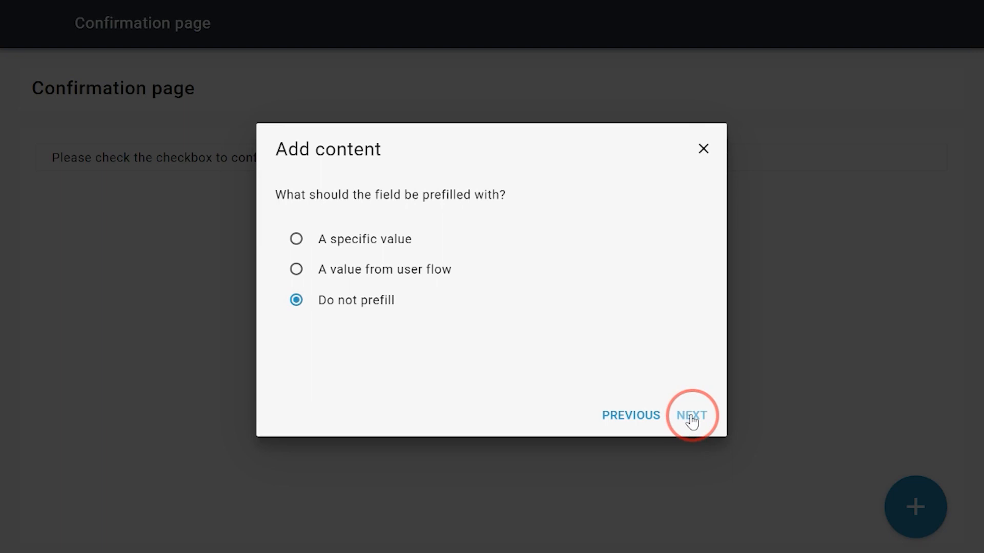
left_click(302, 364)
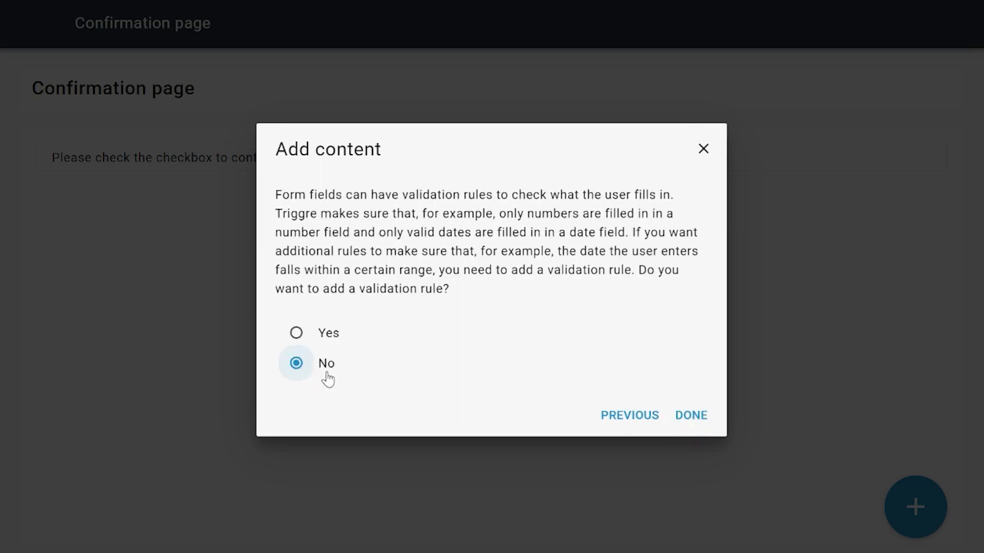
left_click(691, 416)
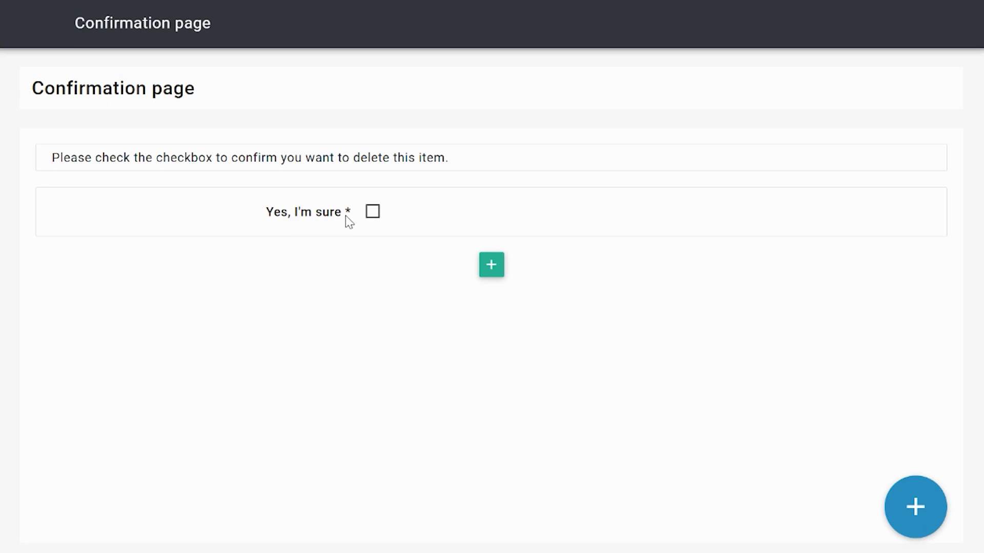
left_click(909, 510)
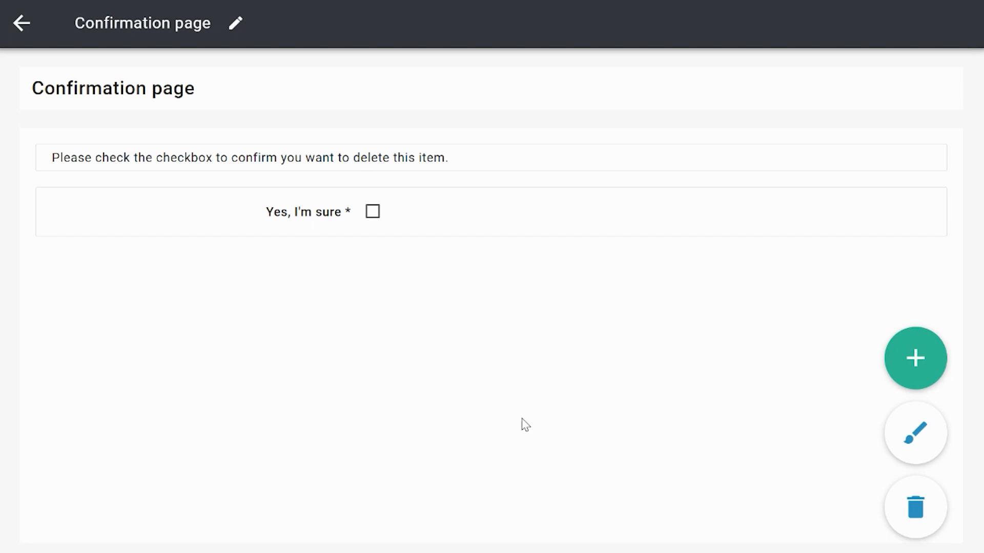
Return to the flow and add a "Delete" button to the Confirmation page that submits the form fields, with no additional rule
left_click(21, 24)
left_click(931, 451)
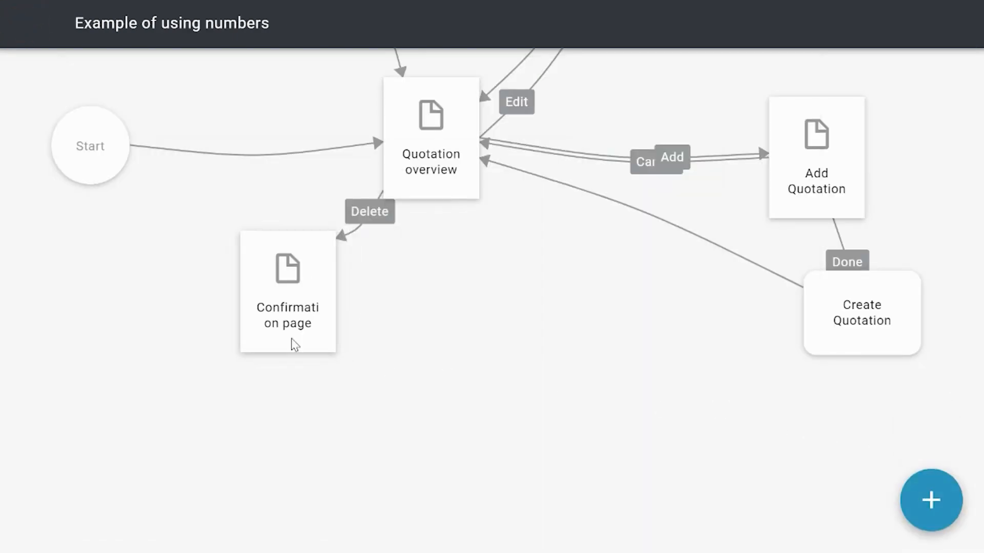
left_click(284, 271)
left_click(410, 292)
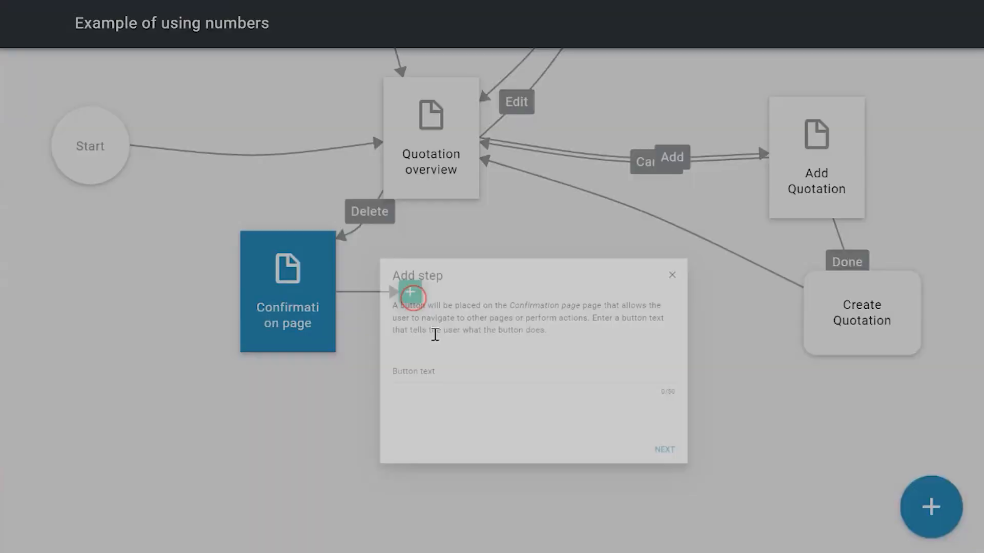
left_click(446, 303)
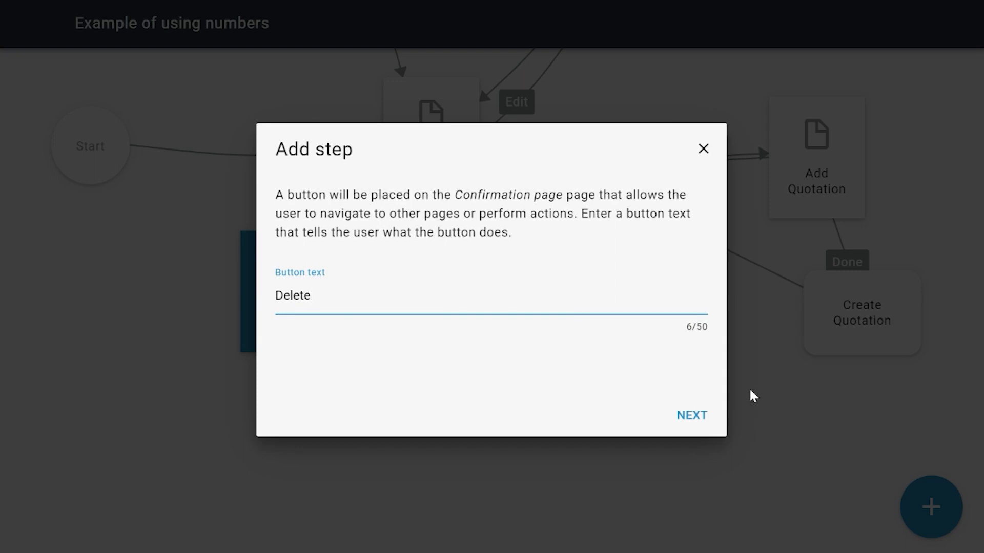
left_click(705, 413)
left_click(459, 259)
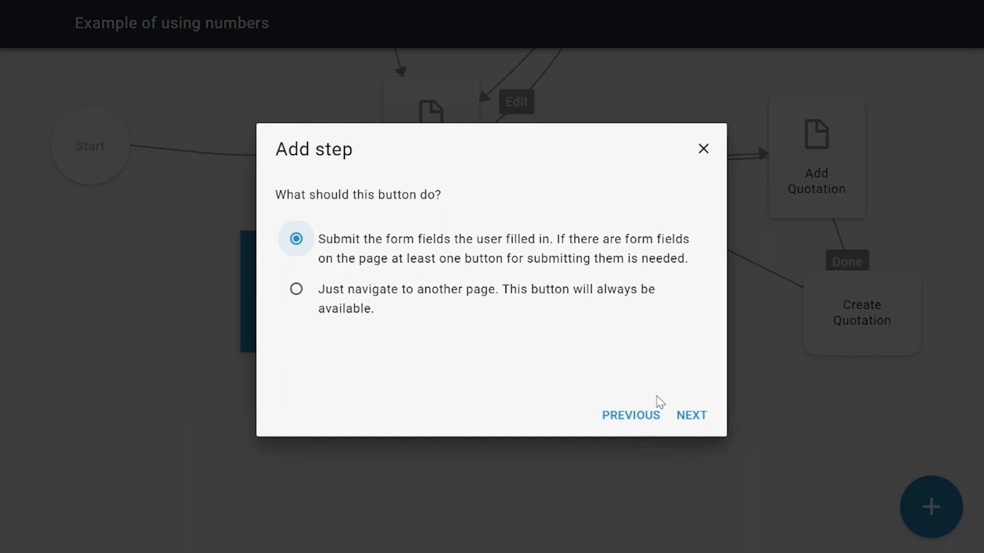
left_click(706, 429)
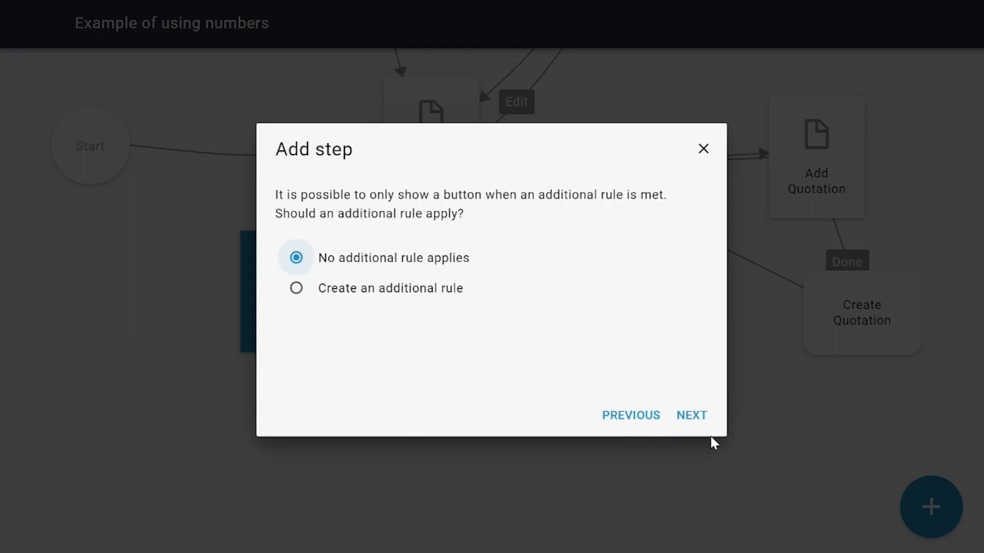
left_click(693, 415)
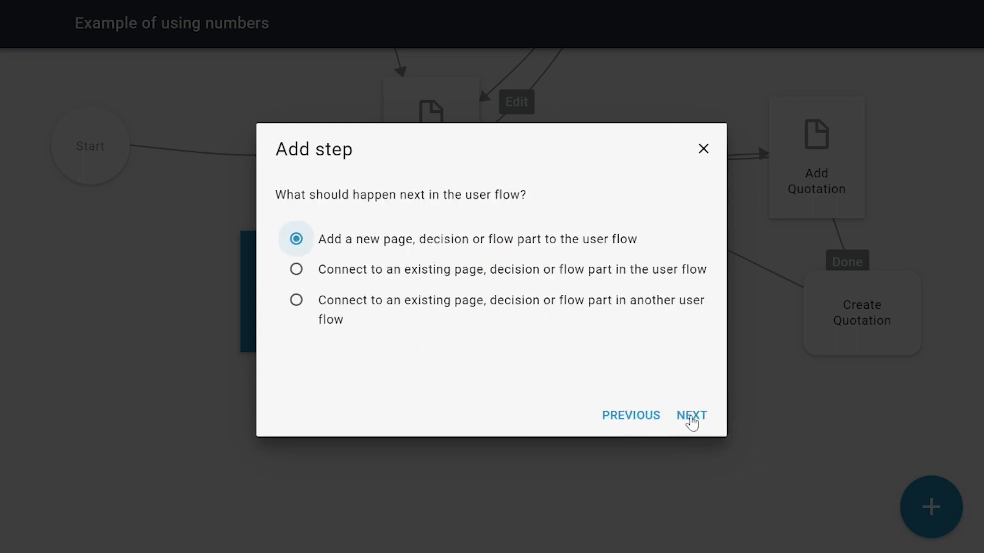
Add a new flow part to the user flow after the Delete button, choosing Delete Quotation
left_click(701, 425)
left_click(492, 313)
left_click(695, 415)
scroll(484, 328, "down", 3)
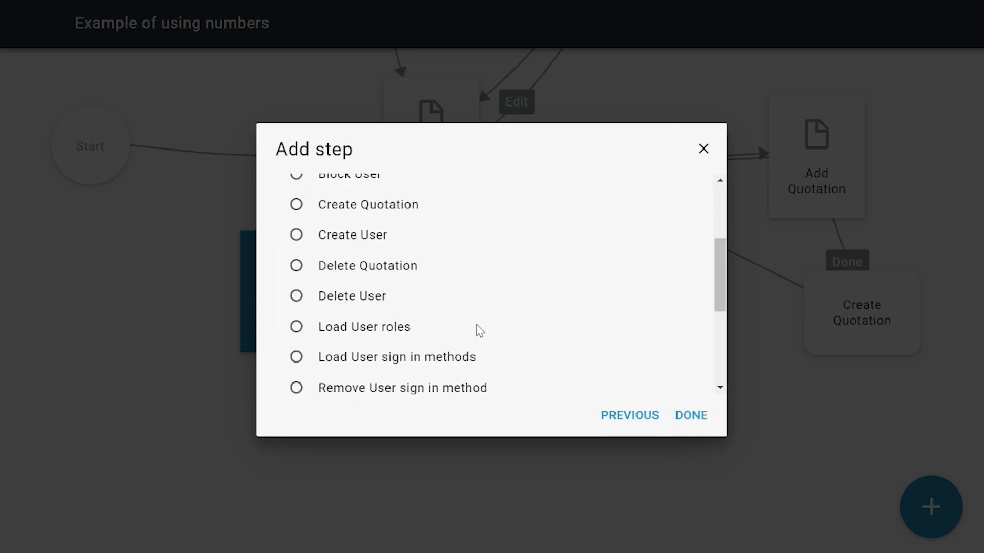
left_click(399, 268)
left_click(691, 416)
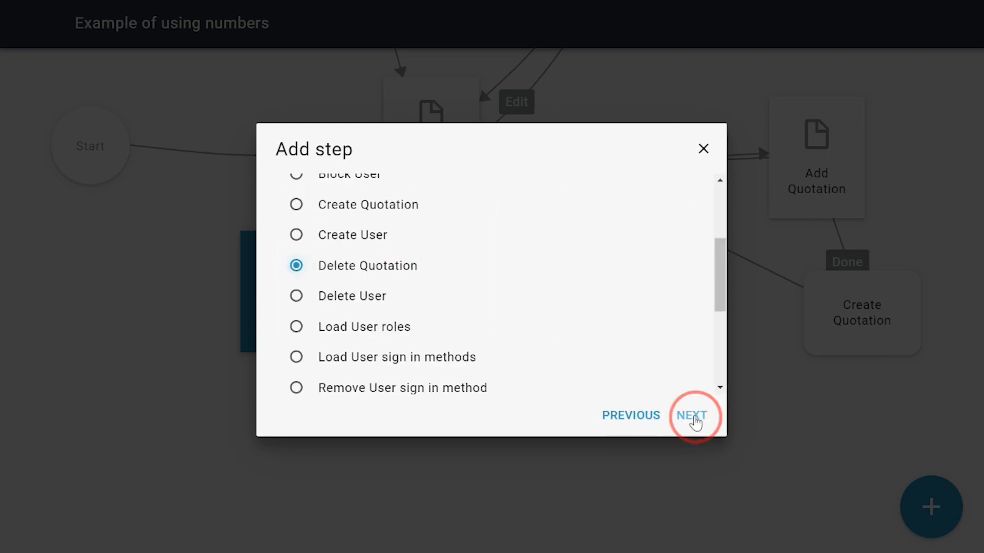
Set the Quotation to delete to "Selected Quotation in table" from Quotation overview and complete the step
left_click(384, 313)
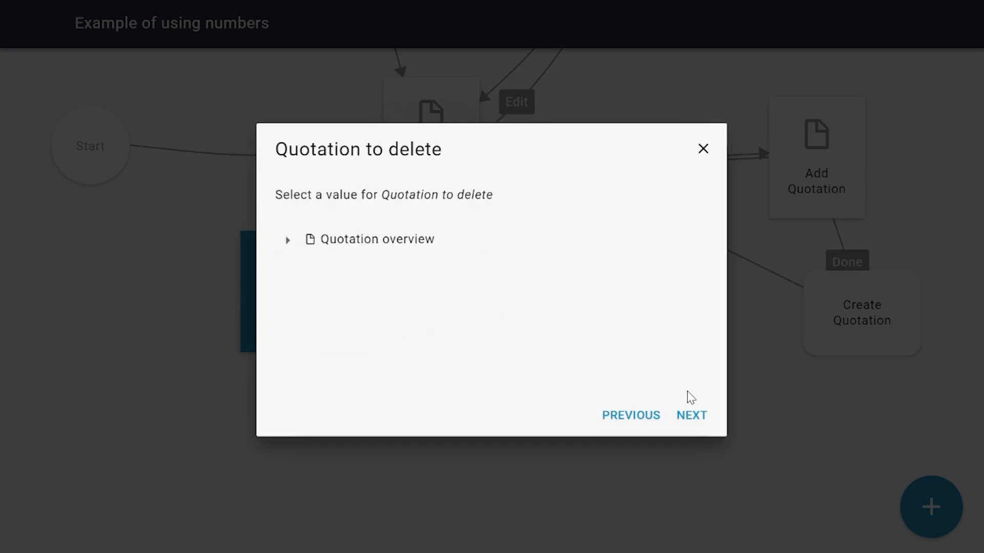
left_click(287, 239)
left_click(358, 271)
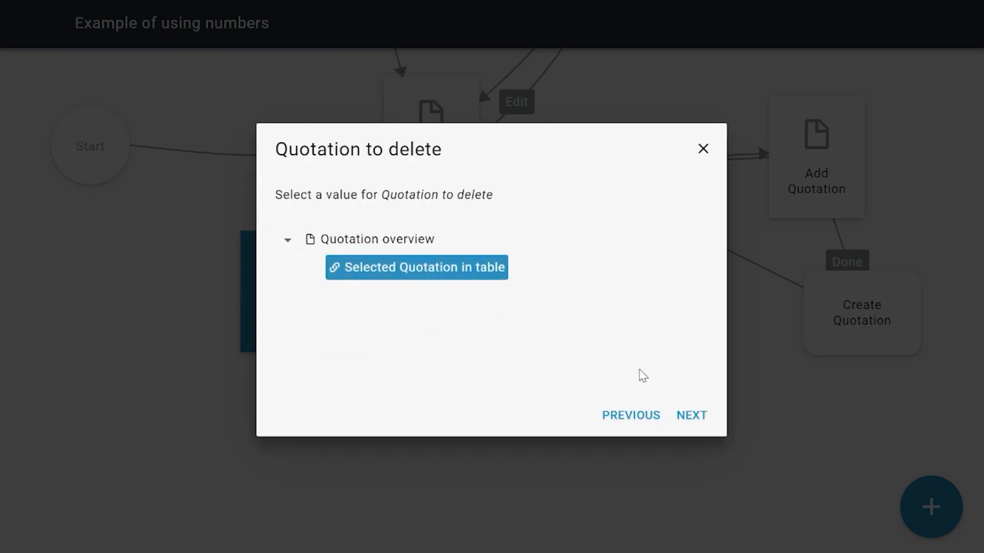
left_click(692, 422)
left_click(692, 421)
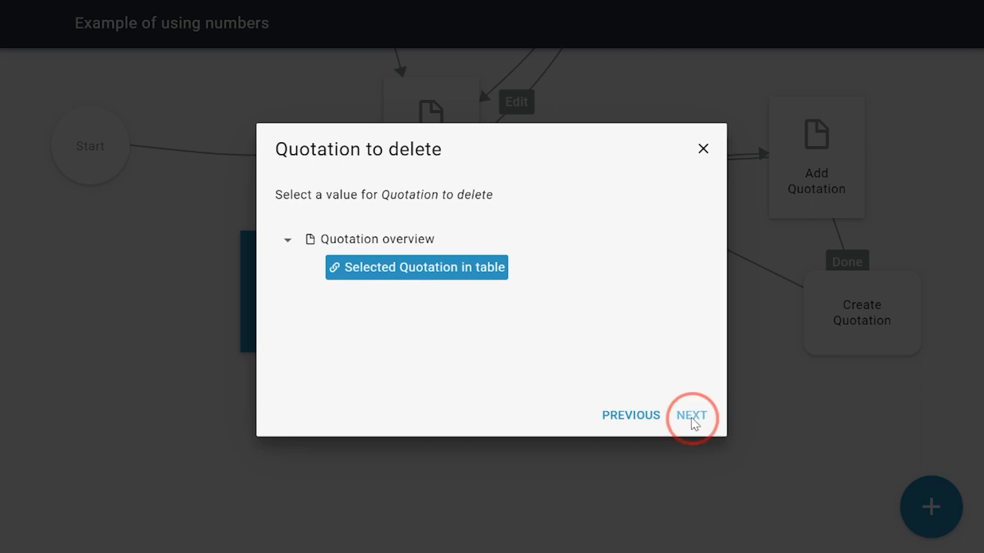
left_click(693, 419)
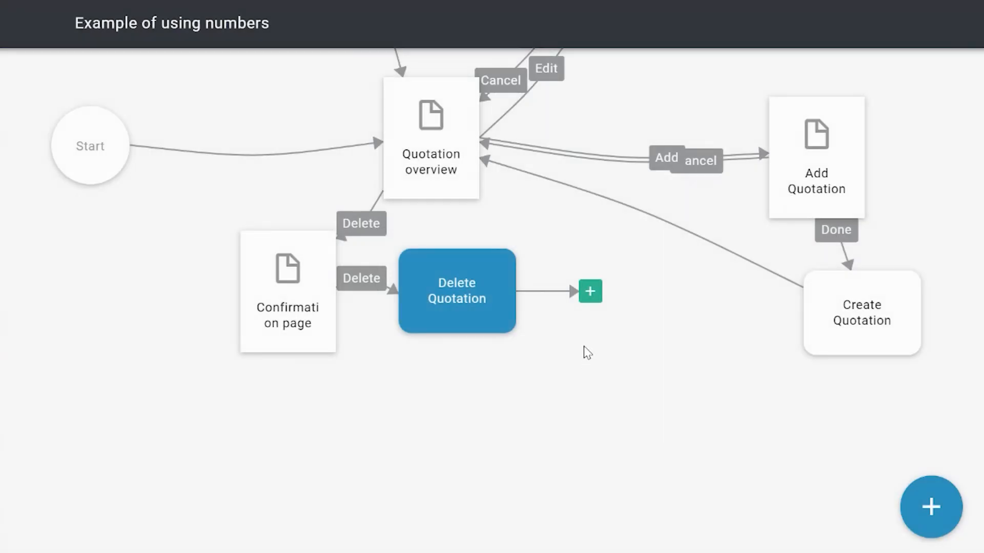
Connect the Delete Quotation flow part to the existing Quotation overview page and move it and the Confirmation page apart
left_click(590, 292)
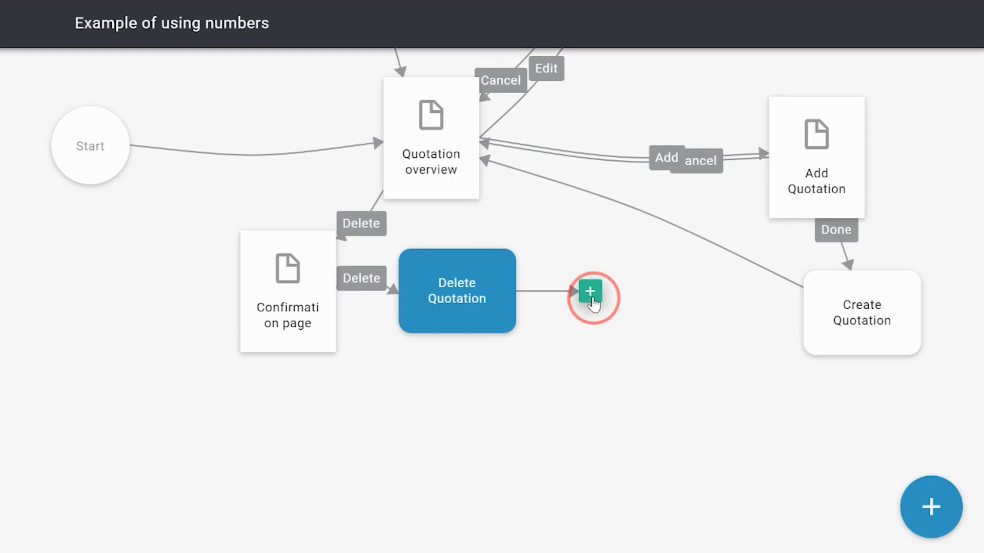
left_click(403, 281)
left_click(703, 421)
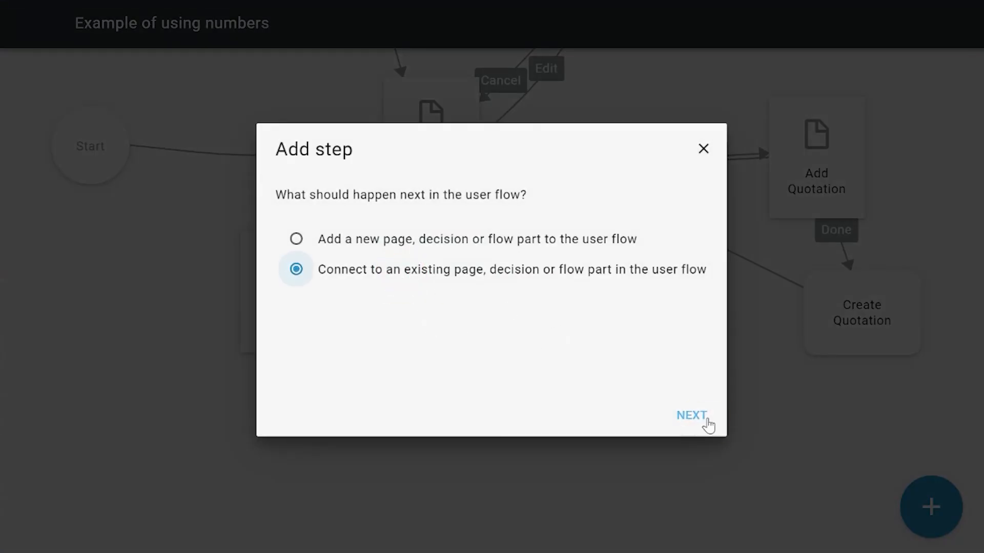
left_click(382, 363)
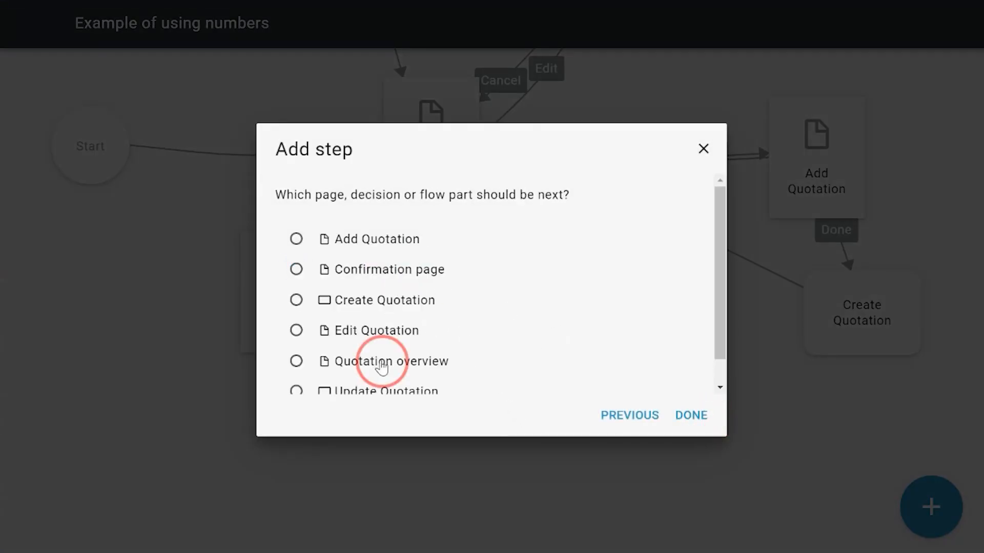
left_click(691, 416)
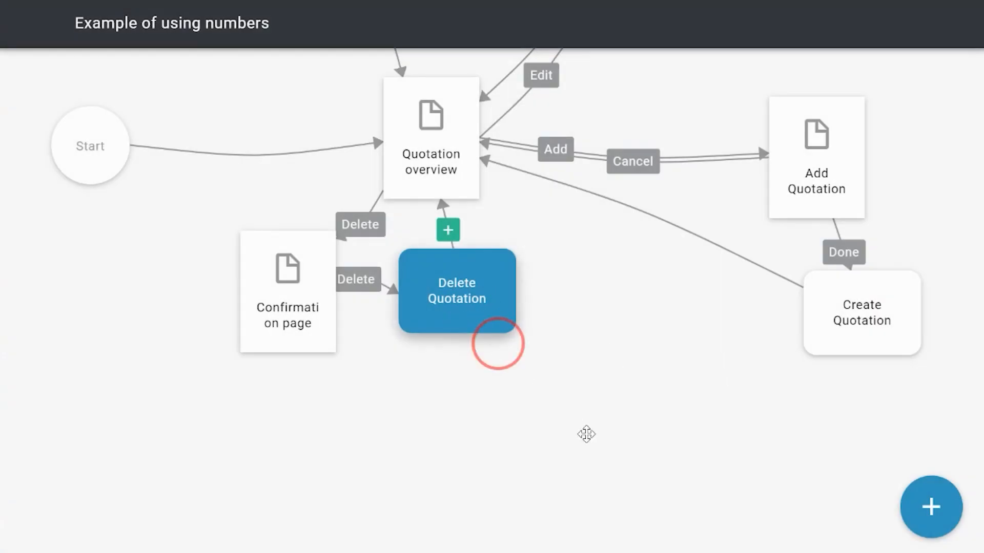
left_click_drag(472, 307, 594, 440)
left_click_drag(315, 317, 207, 405)
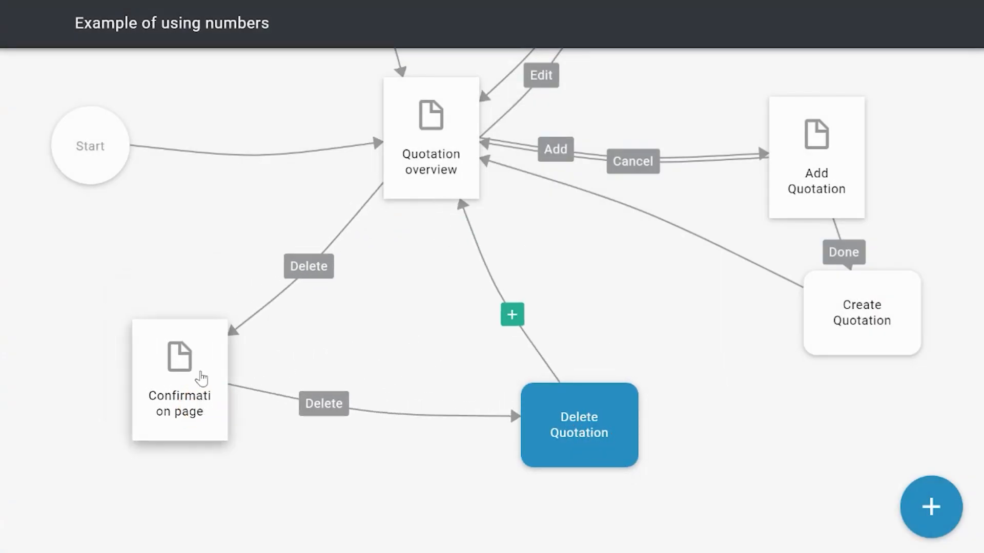
Add a "Cancel" button to the Confirmation page that just navigates to another page, with no additional rule
left_click(202, 379)
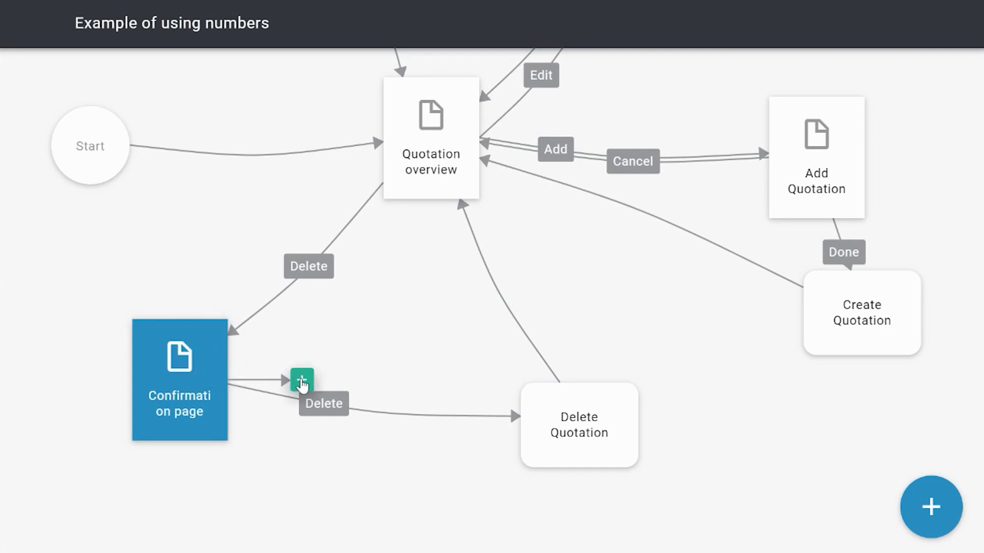
left_click(302, 383)
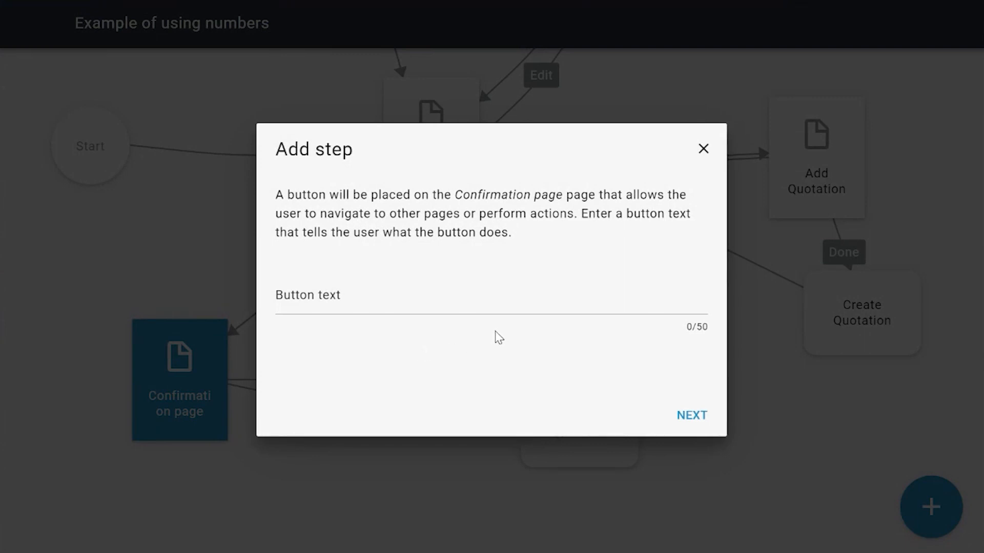
left_click(394, 296)
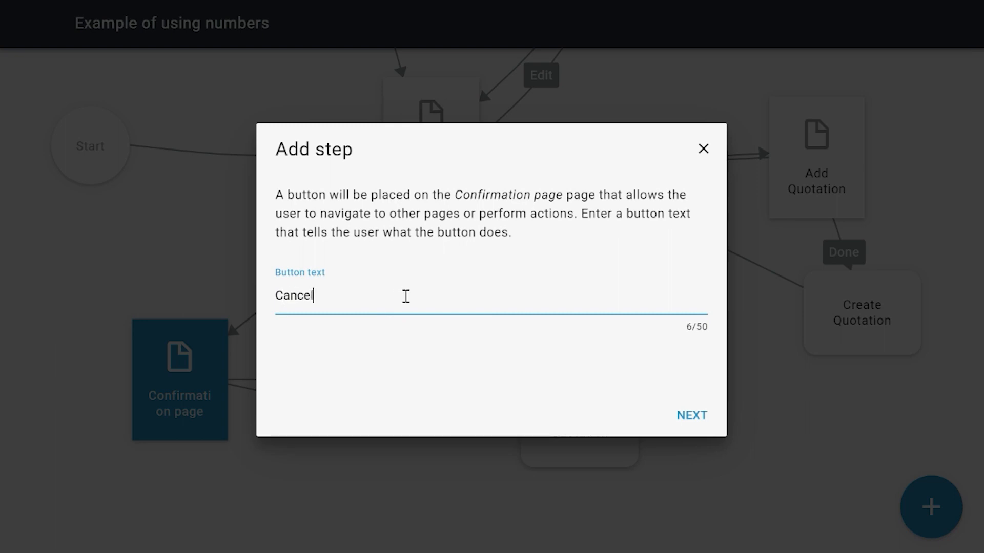
left_click(694, 417)
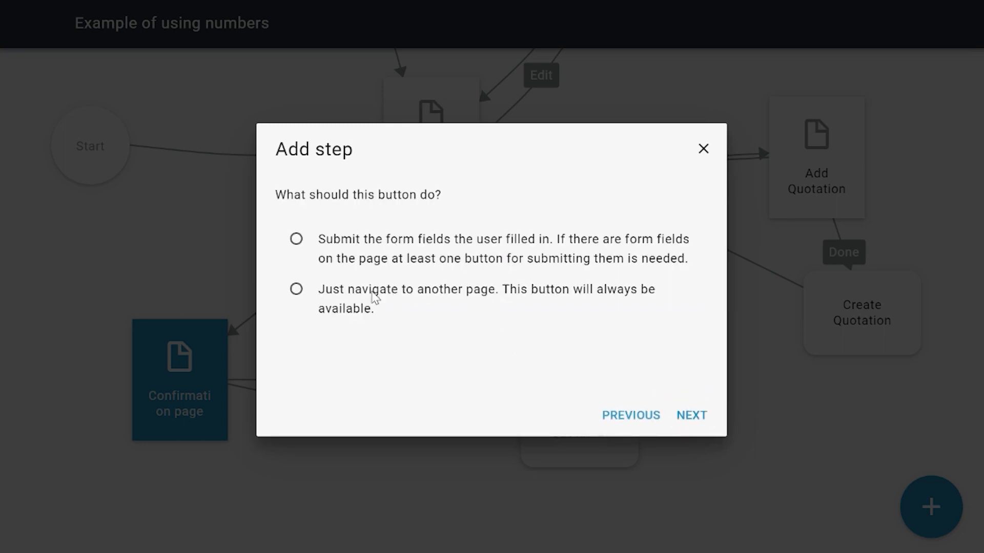
left_click(369, 304)
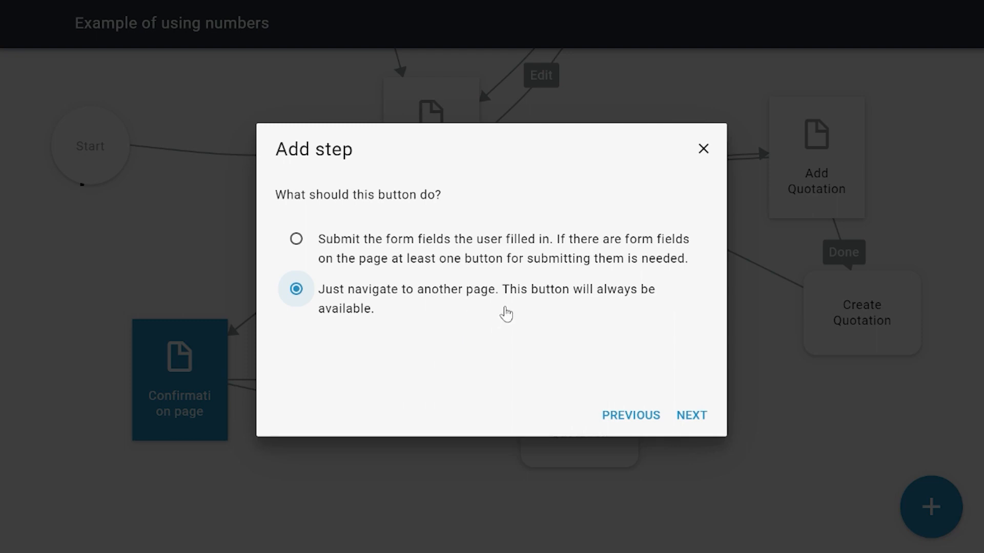
left_click(692, 414)
left_click(332, 258)
left_click(713, 408)
left_click(689, 418)
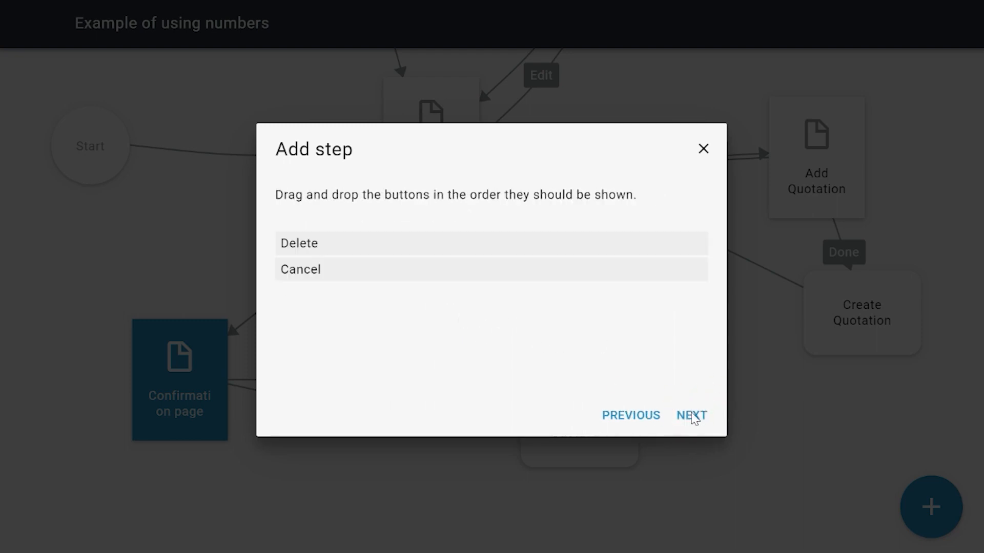
Keep Delete before Cancel, connect the Cancel button to the existing Quotation overview page, and finish adding steps
left_click(707, 417)
left_click(387, 281)
left_click(692, 414)
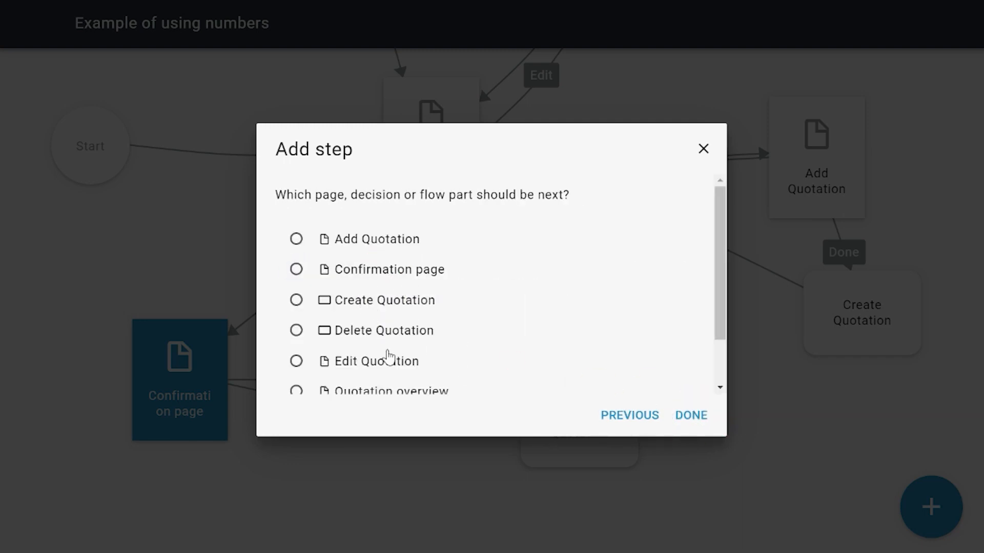
scroll(388, 355, "down", 2)
left_click(363, 332)
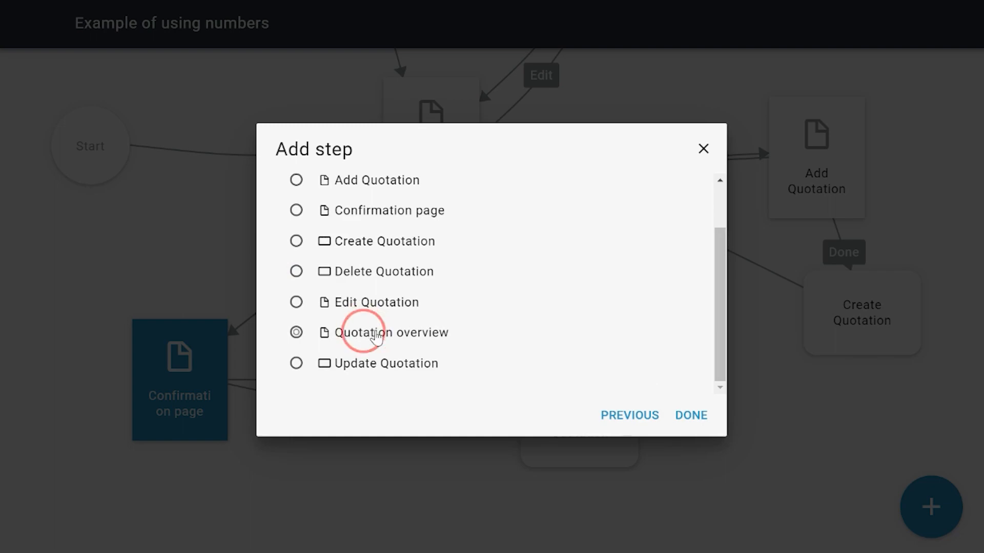
left_click(688, 414)
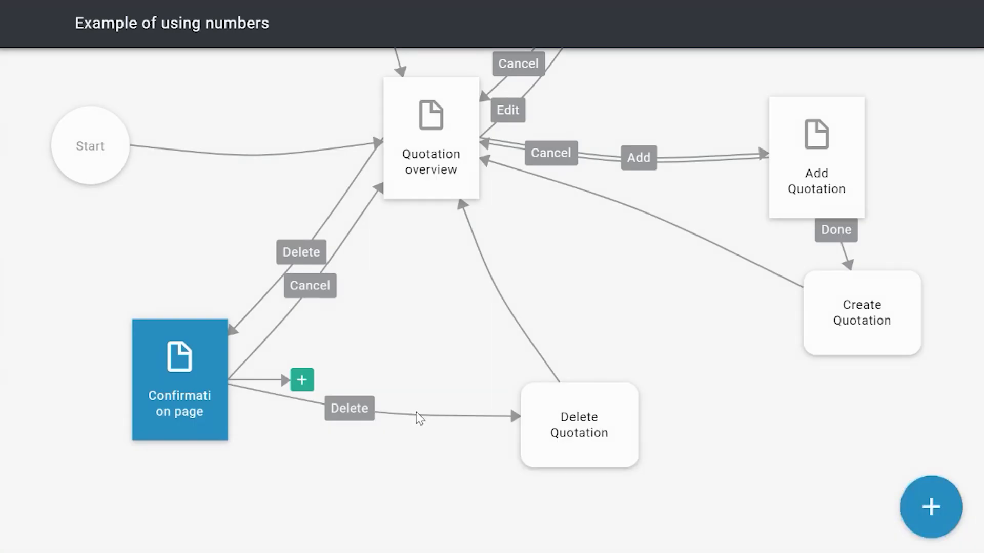
left_click(932, 515)
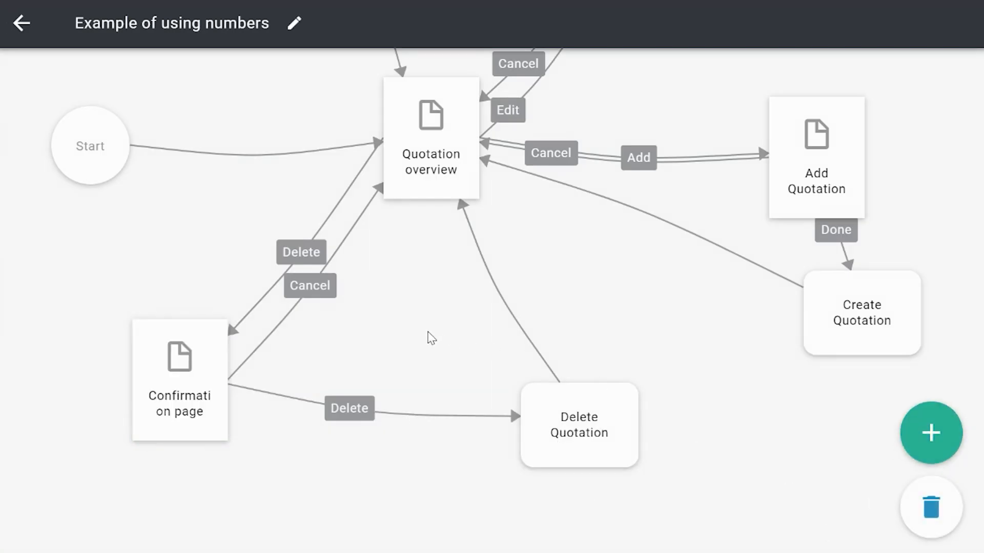
left_click_drag(414, 313, 414, 321)
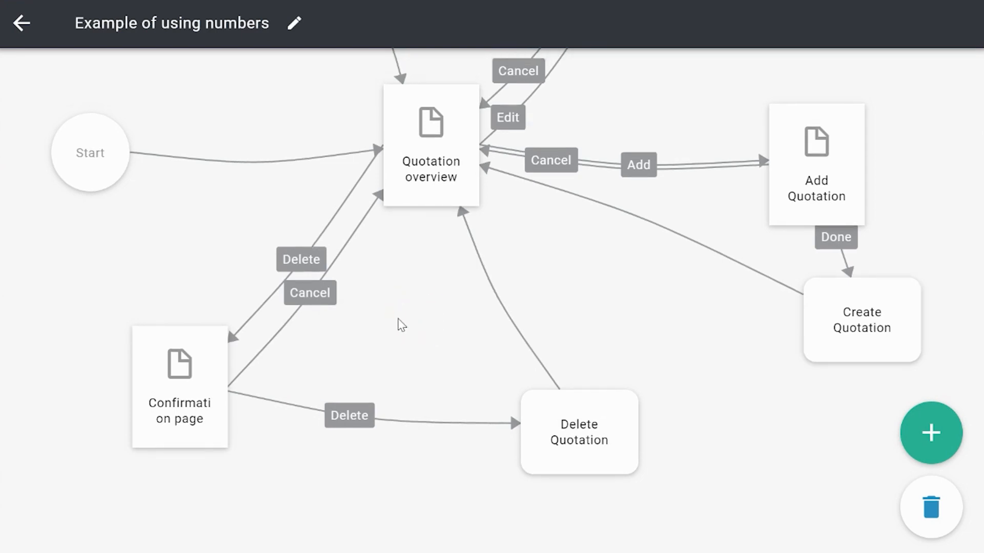
Leave the user flow and publish the design to the Lab environment
left_click(23, 25)
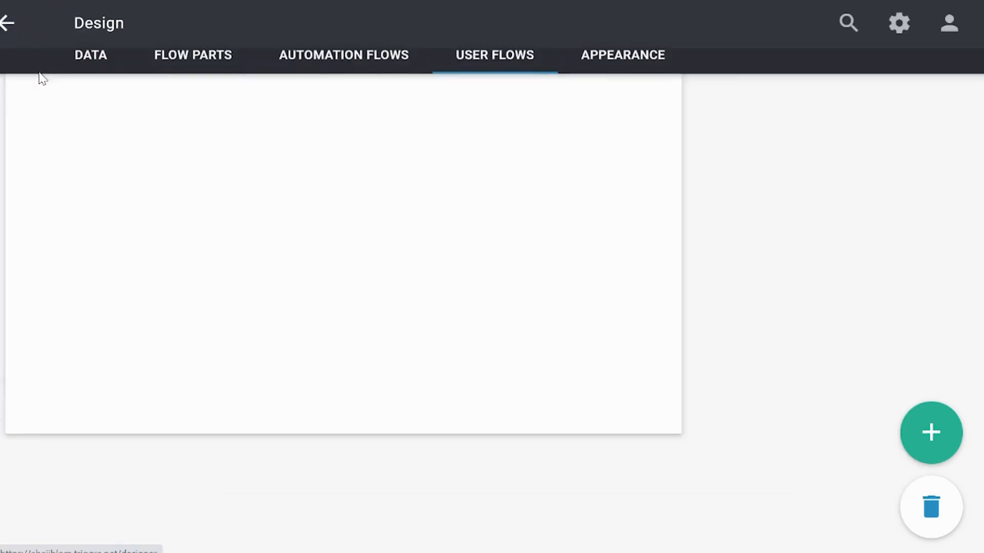
left_click(23, 27)
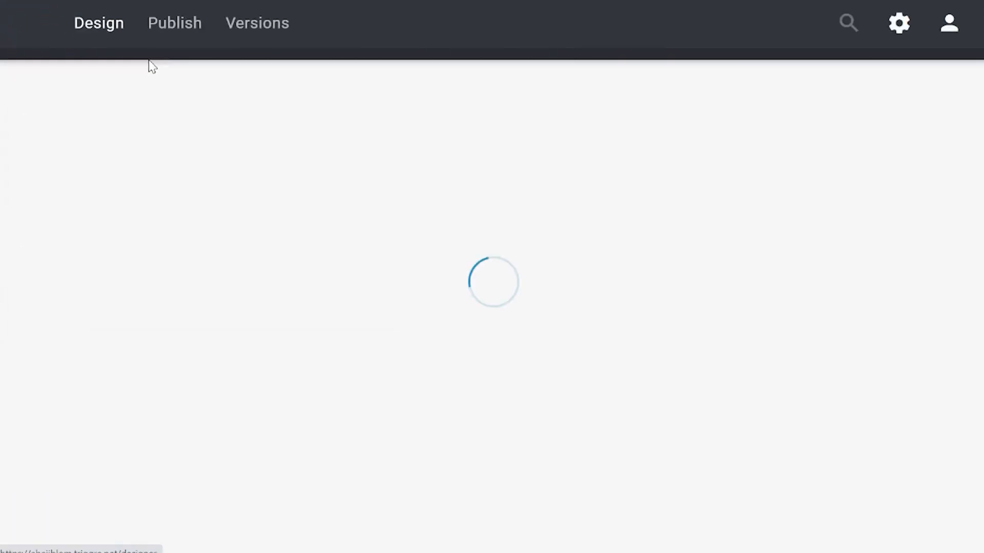
left_click(165, 25)
left_click(595, 176)
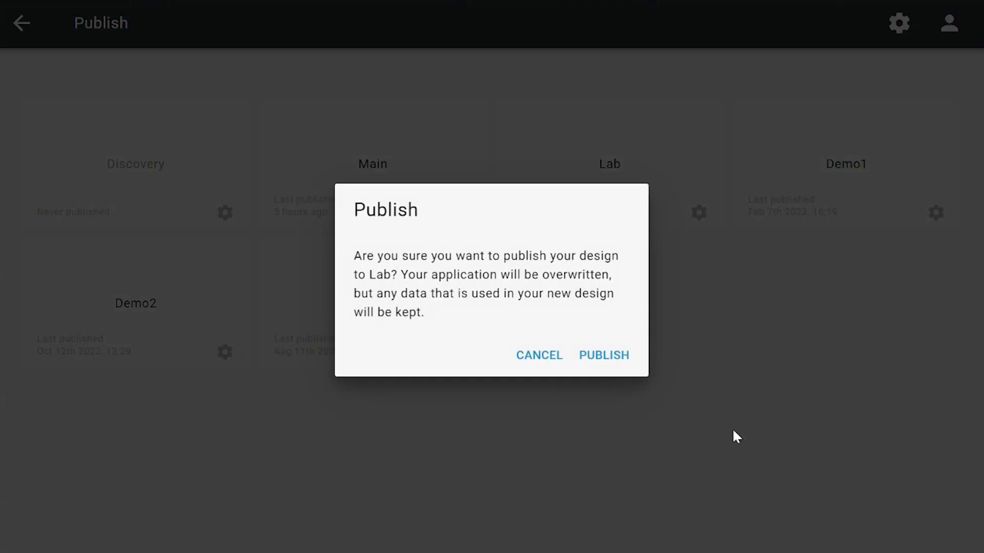
left_click(602, 353)
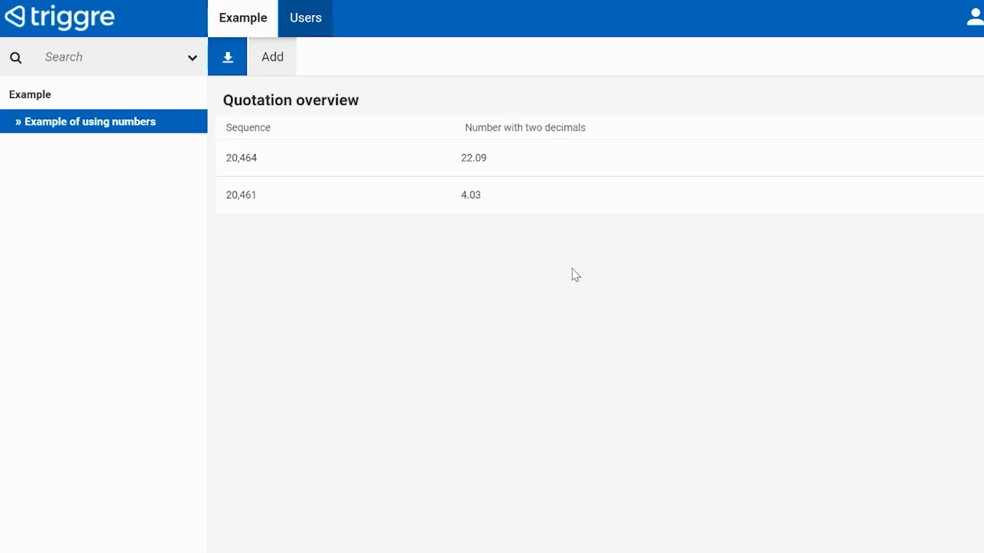
In the published Lab application, delete the first quotation, trying once without confirmation before ticking "Yes, I'm sure"
left_click(385, 171)
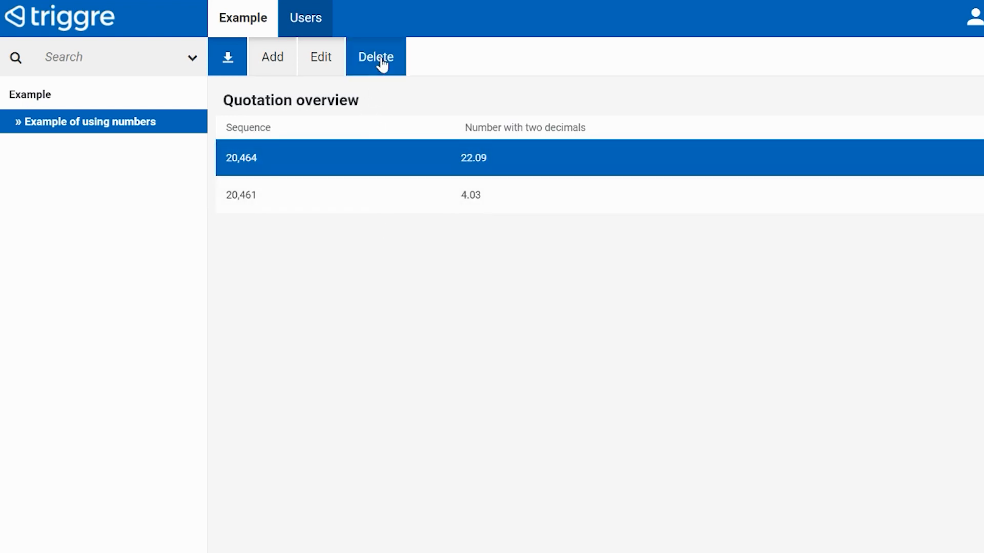
left_click(382, 65)
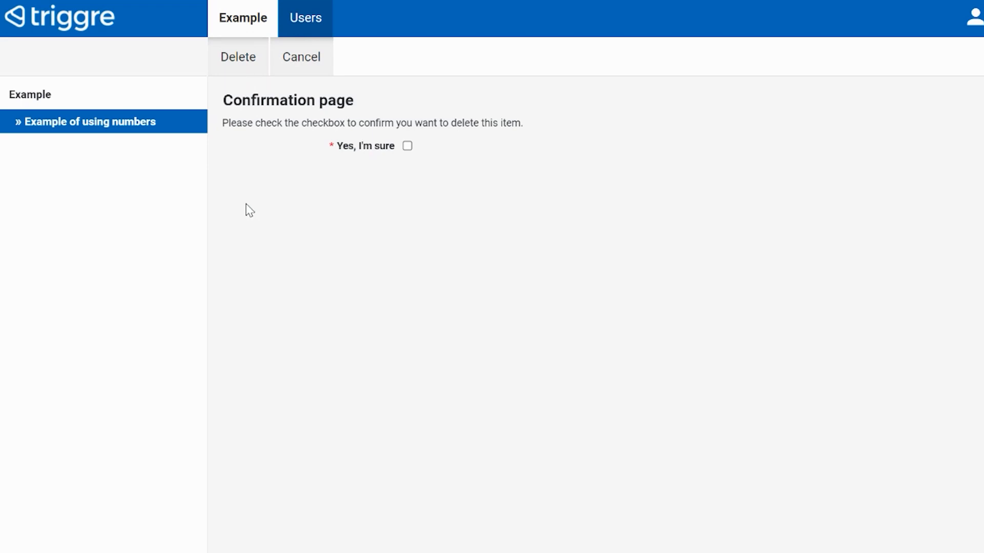
left_click(239, 61)
double_click(815, 154)
left_click(809, 250)
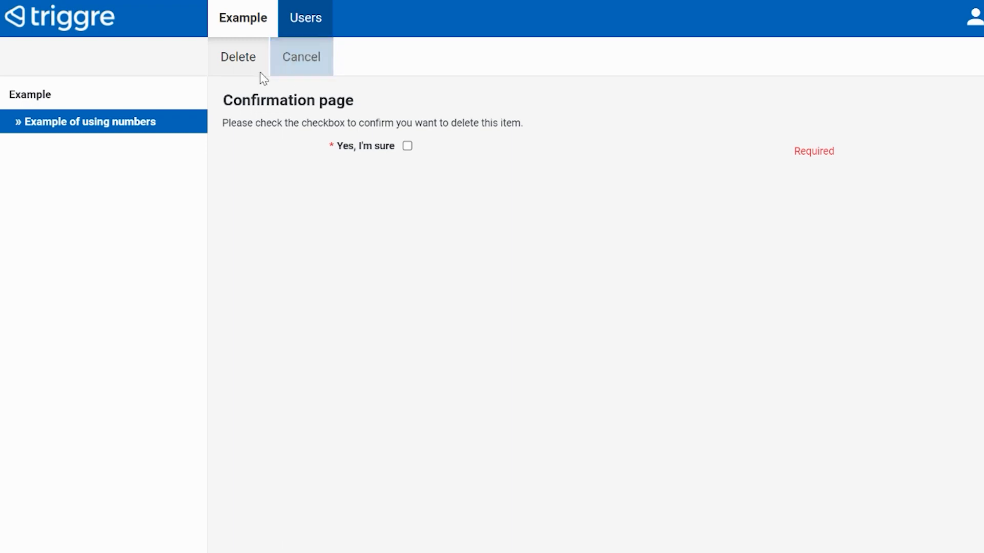
left_click(358, 152)
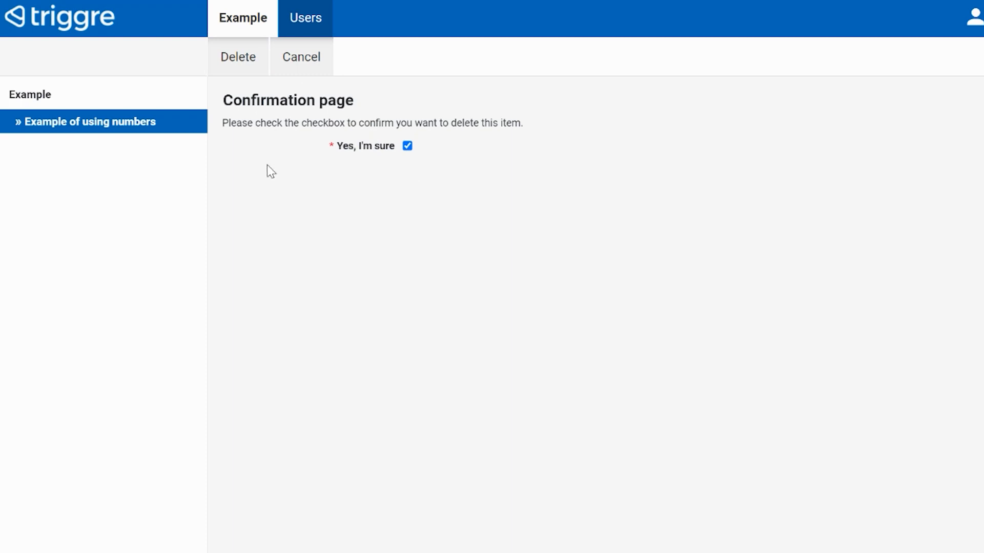
left_click(244, 62)
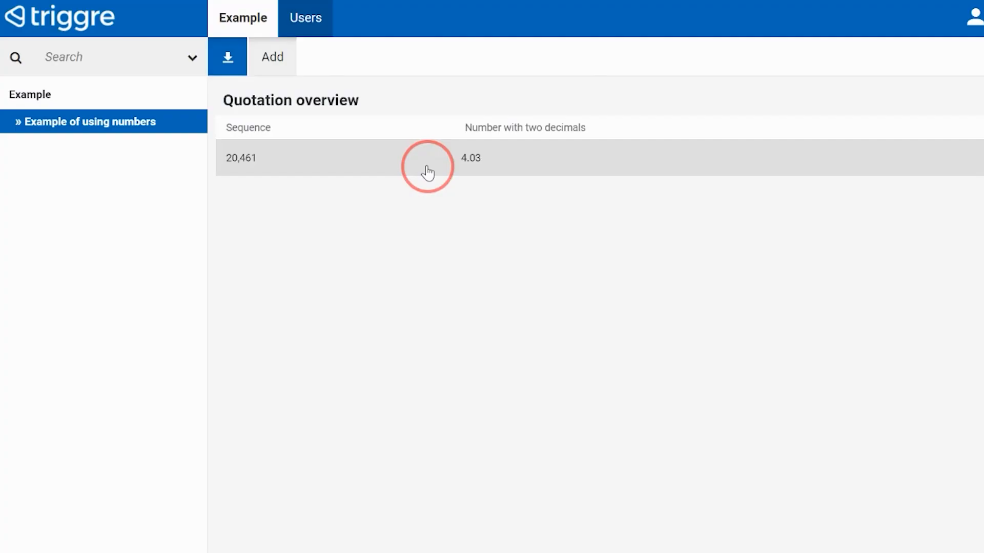
Select the remaining quotation in the overview and open its delete confirmation page
left_click(423, 169)
left_click(379, 75)
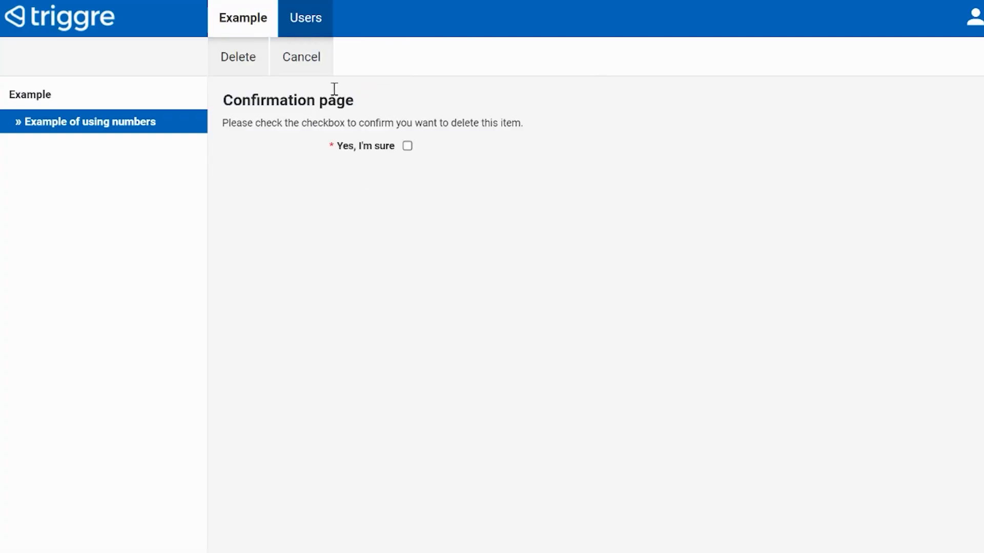